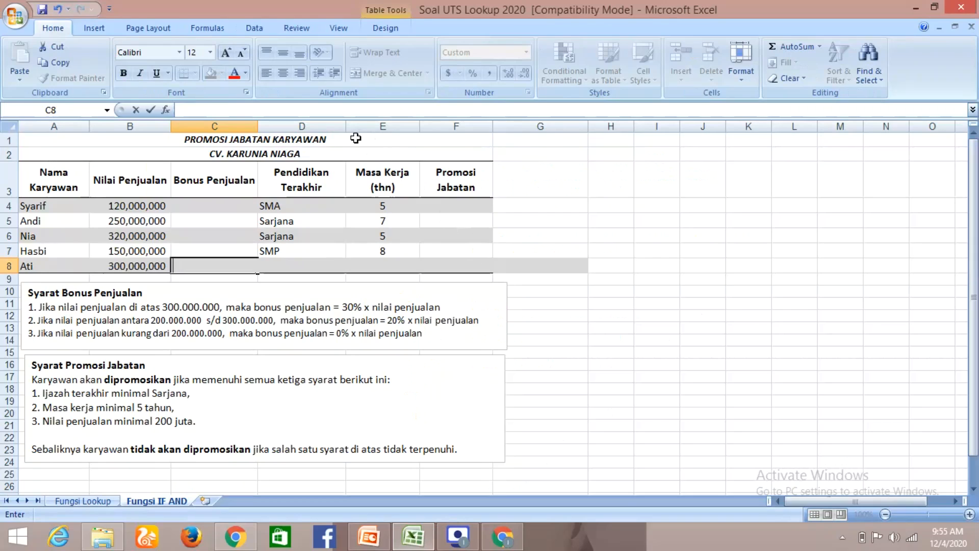
# Review the promotion table's title, its employee name and sales value columns, and the Bonus Penjualan header.
pyautogui.click(357, 141)
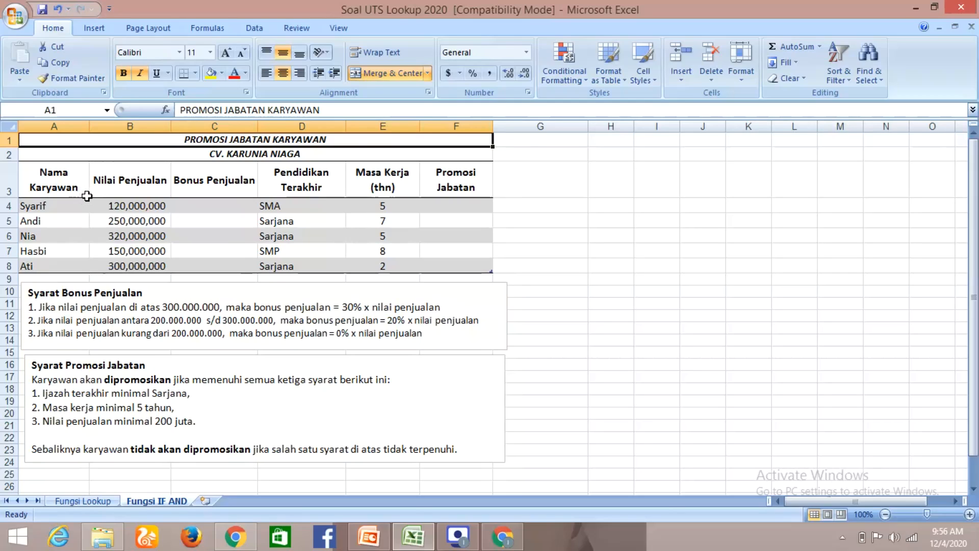
pyautogui.click(83, 192)
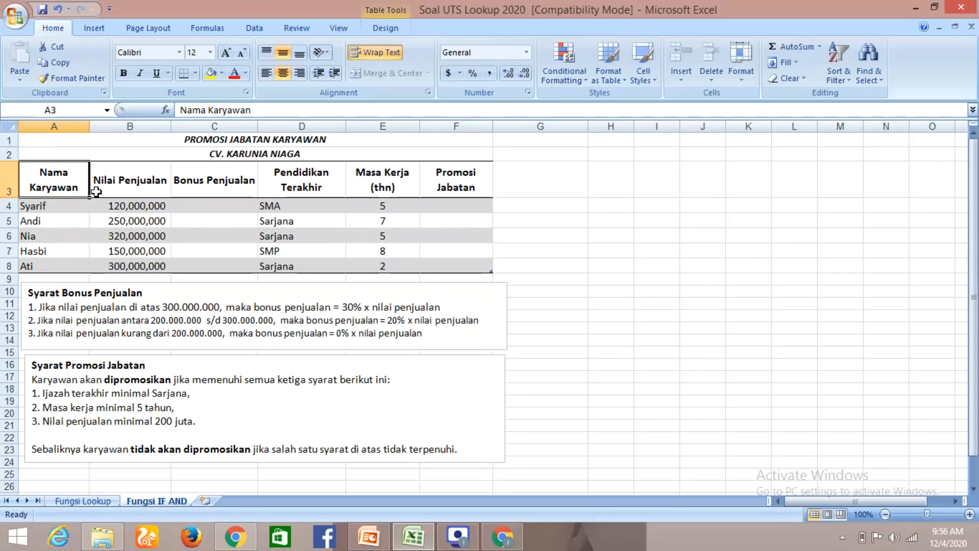
pyautogui.click(96, 189)
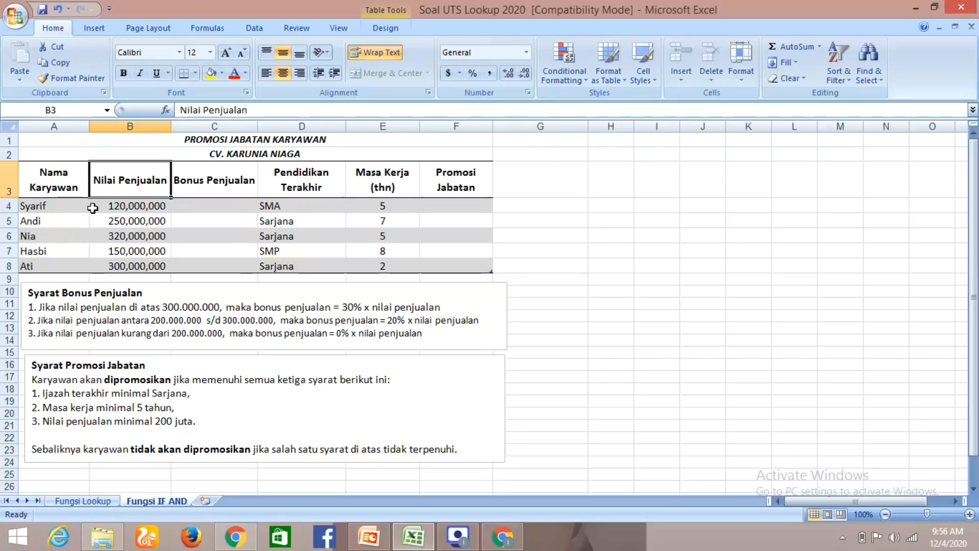
pyautogui.click(59, 209)
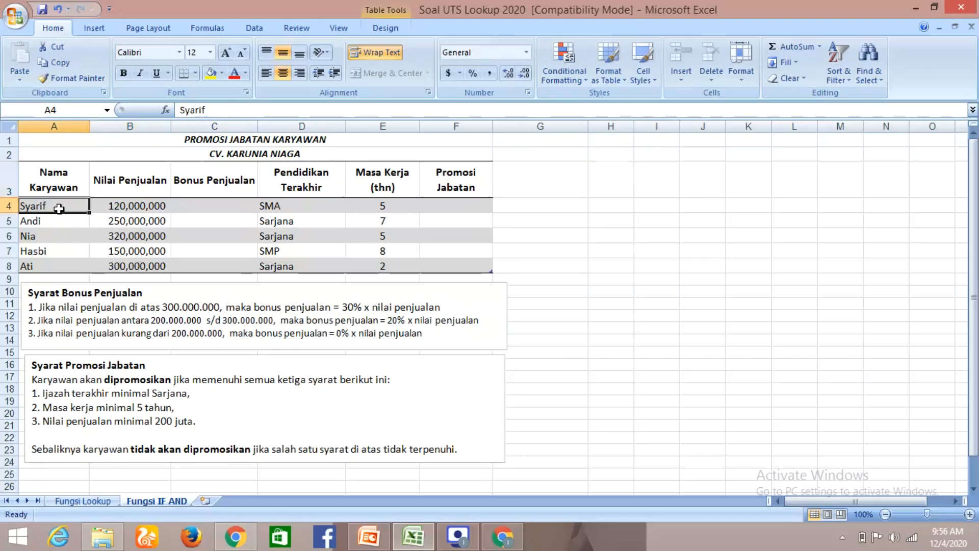
pyautogui.click(97, 210)
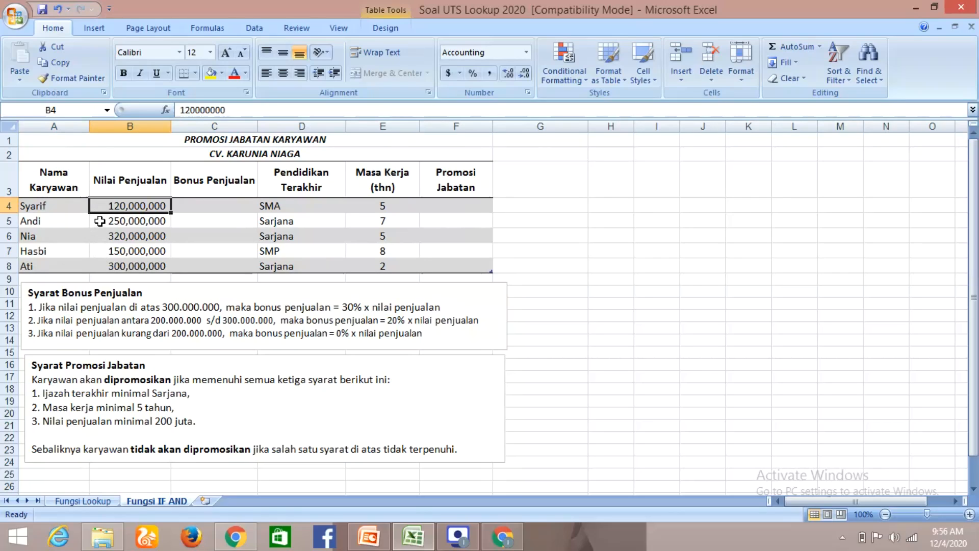
pyautogui.click(184, 187)
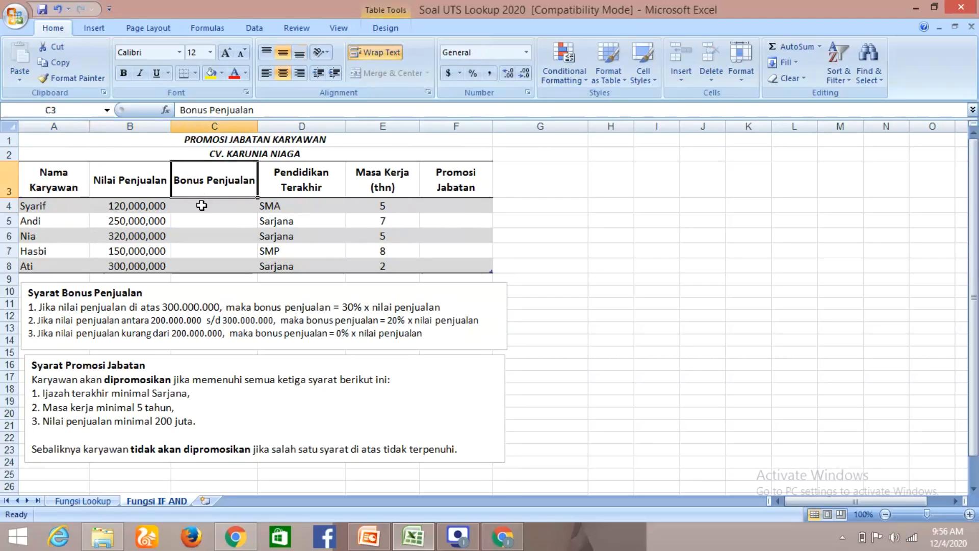
# Begin an IF formula in C4 that returns 30%*B4 when B4>300000000.
pyautogui.click(202, 206)
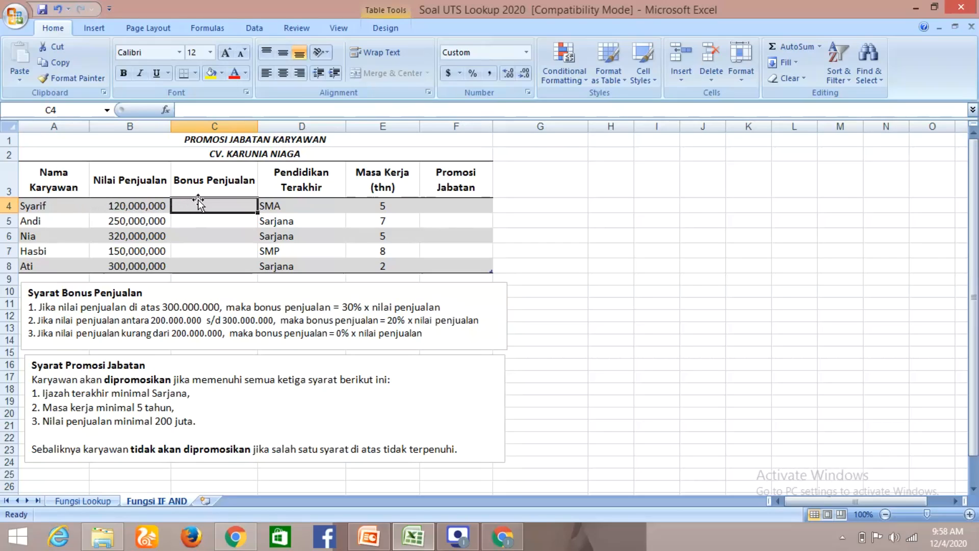
pyautogui.write('=')
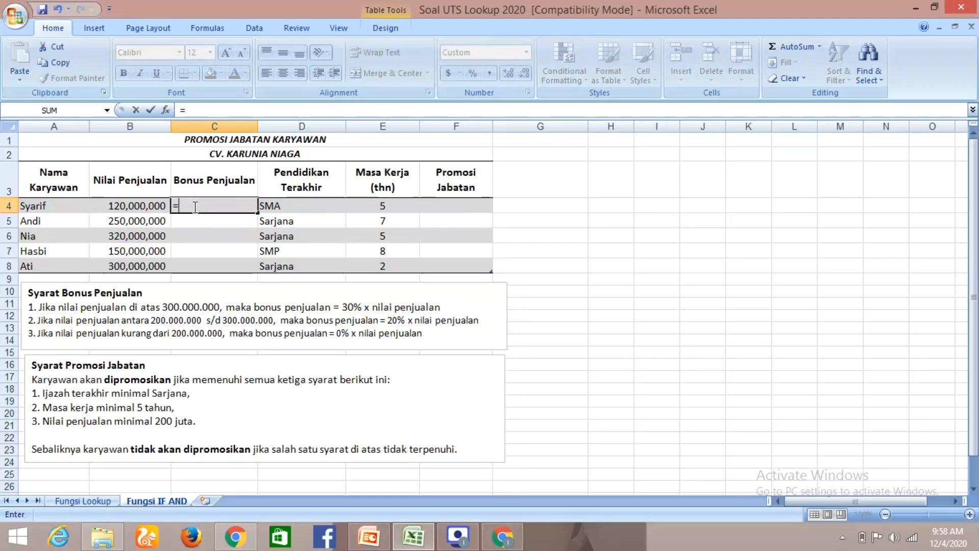
pyautogui.write('if')
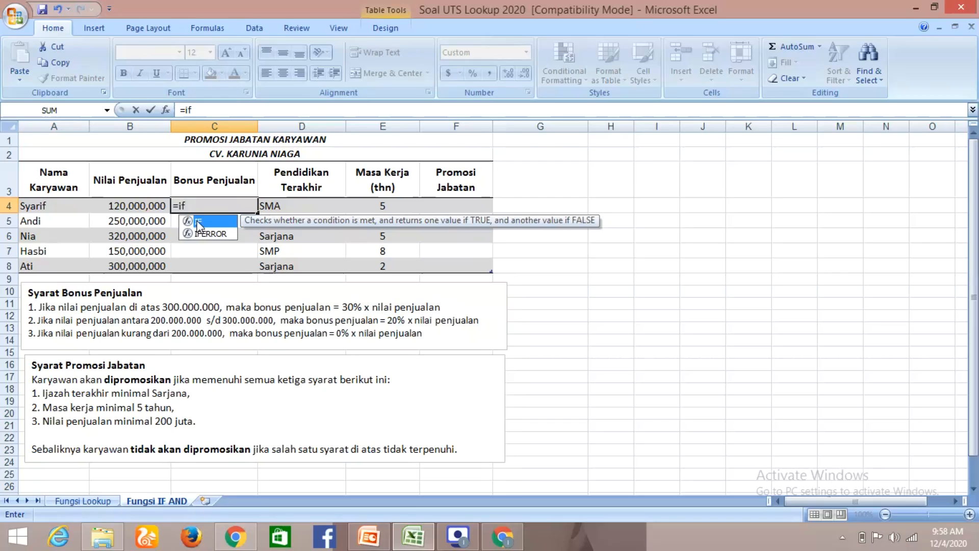
pyautogui.doubleClick(199, 222)
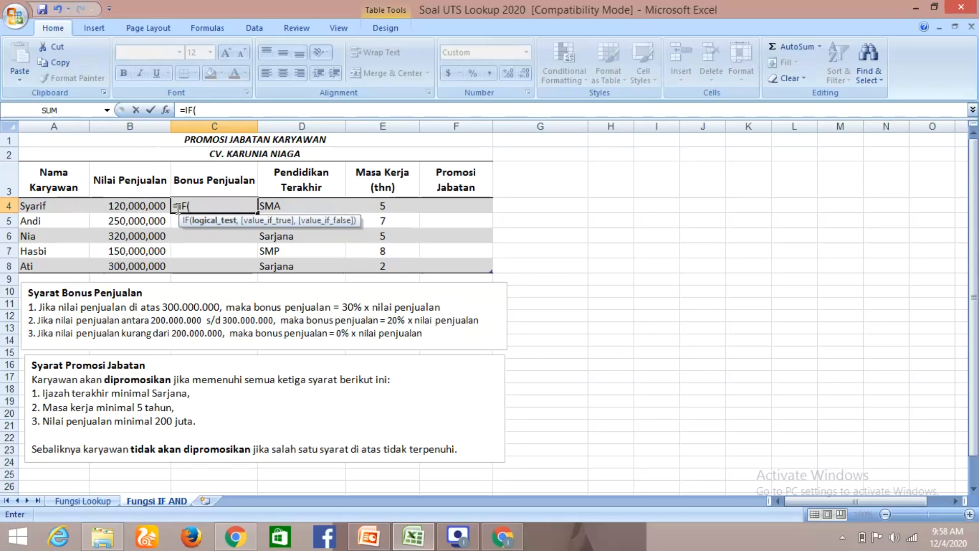
pyautogui.click(150, 205)
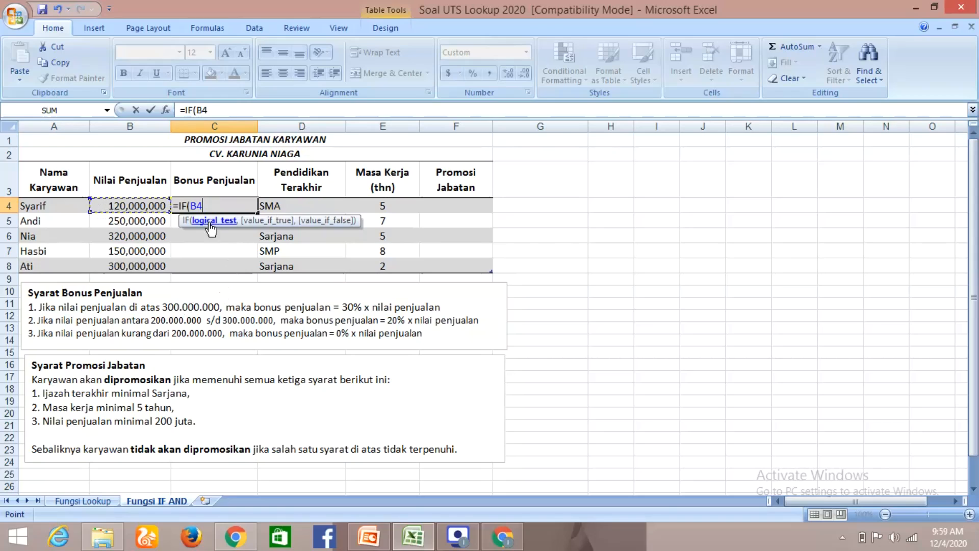
pyautogui.write('>')
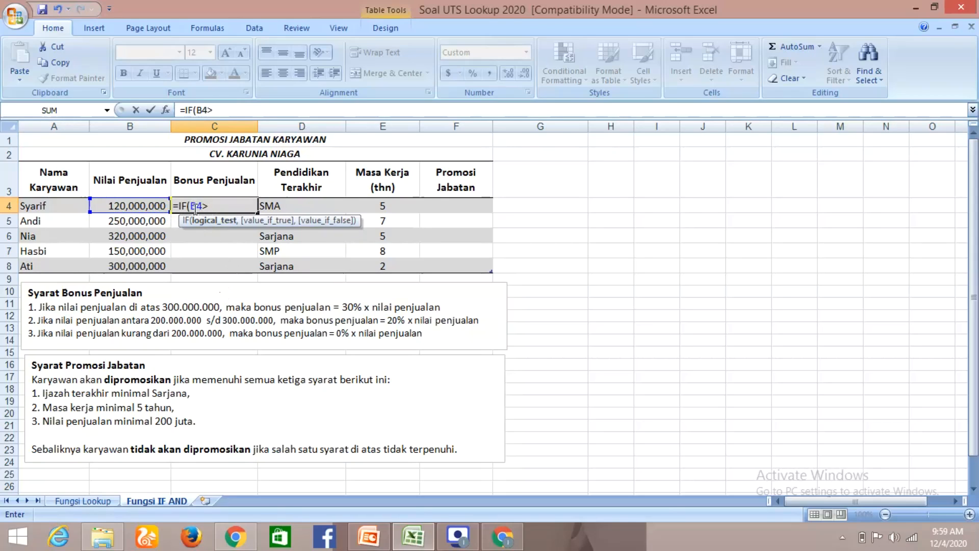
pyautogui.write('300000000')
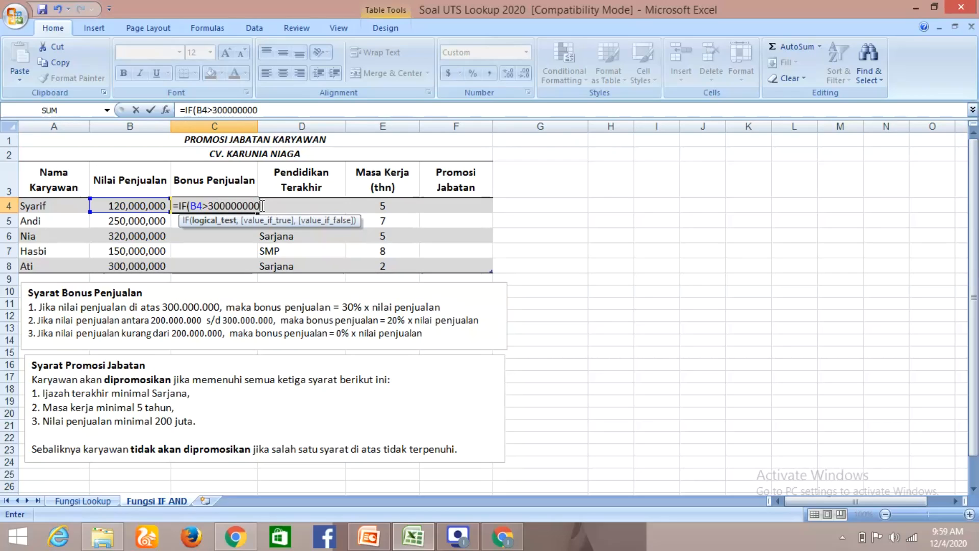
pyautogui.write(',')
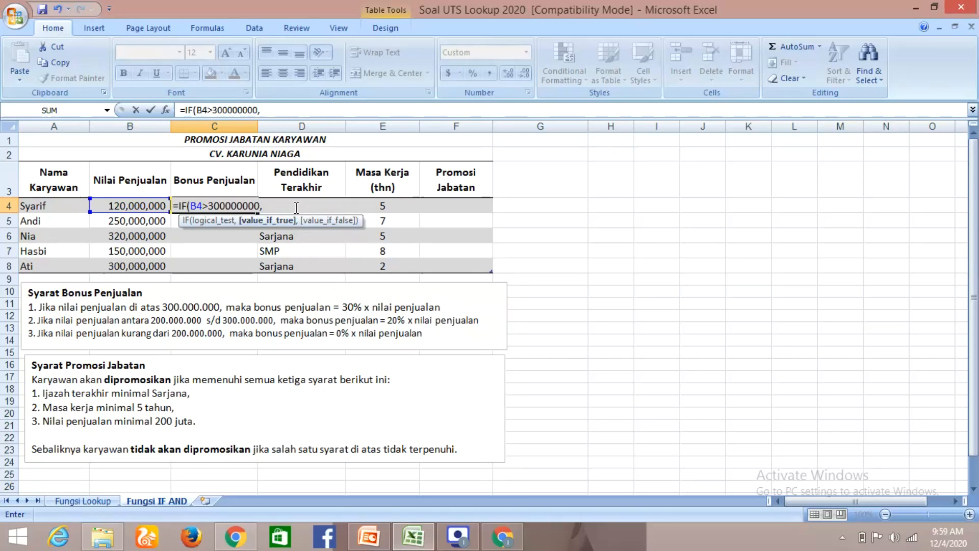
pyautogui.write('30%*')
pyautogui.click(143, 206)
pyautogui.write(',')
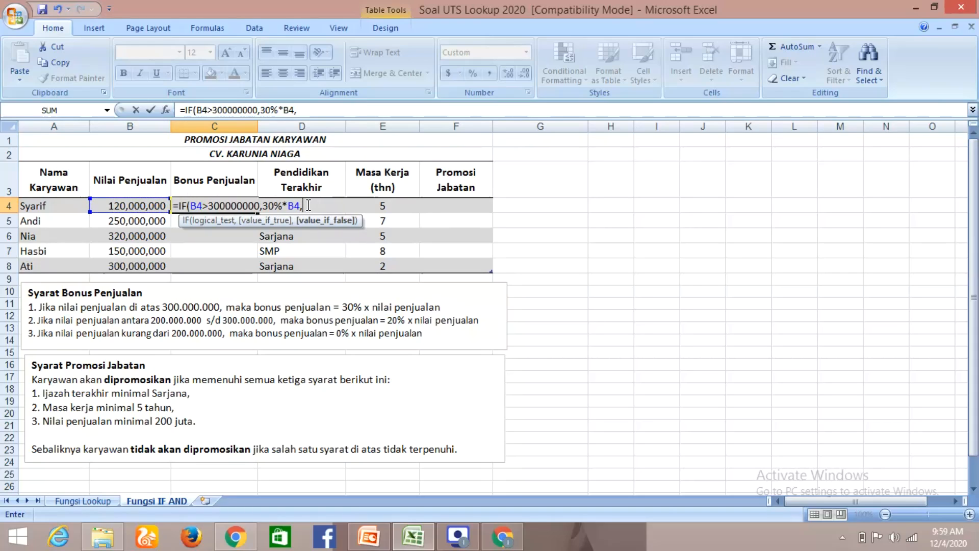
# Nest a second IF as the false value in C4's formula, returning 20%*B4 when B4>=200000000.
pyautogui.write('i')
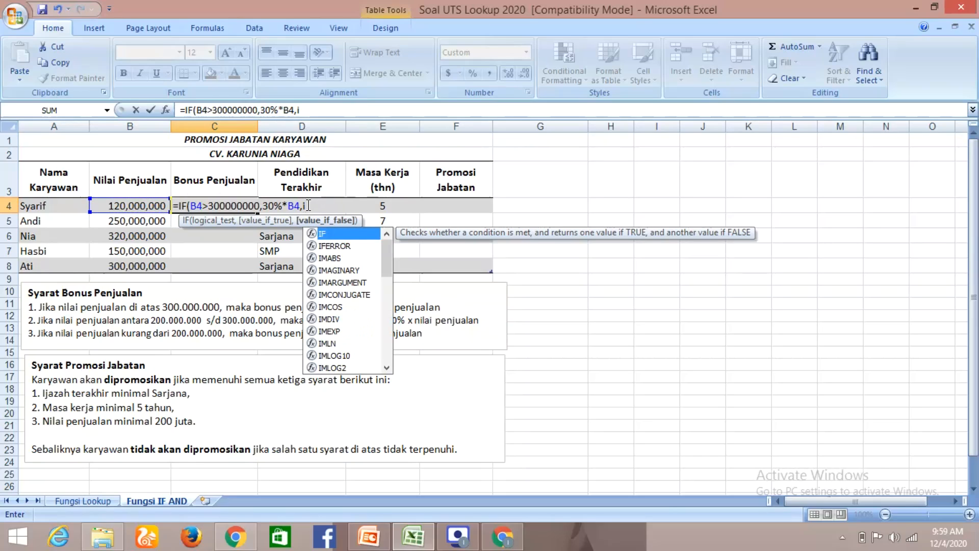
pyautogui.write('f')
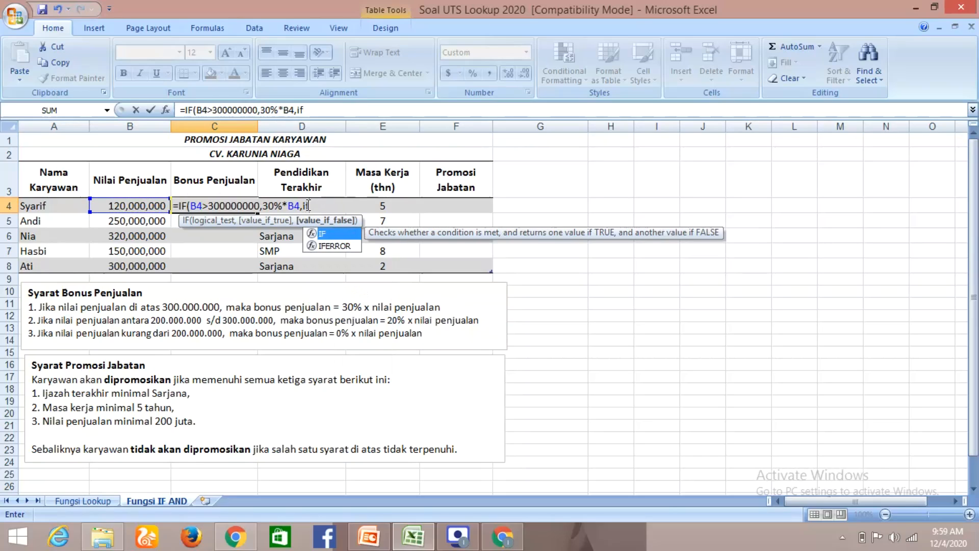
pyautogui.doubleClick(333, 234)
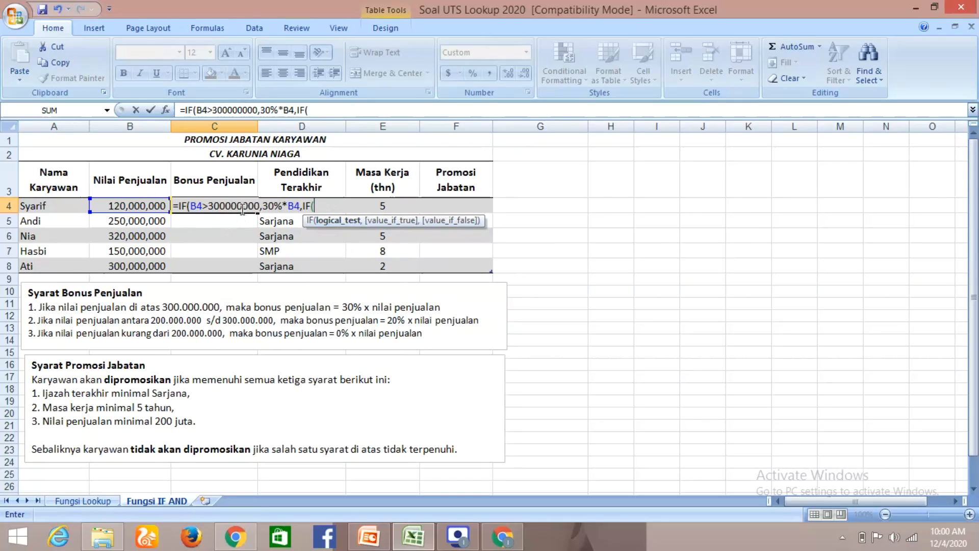
pyautogui.click(130, 206)
pyautogui.write('>=')
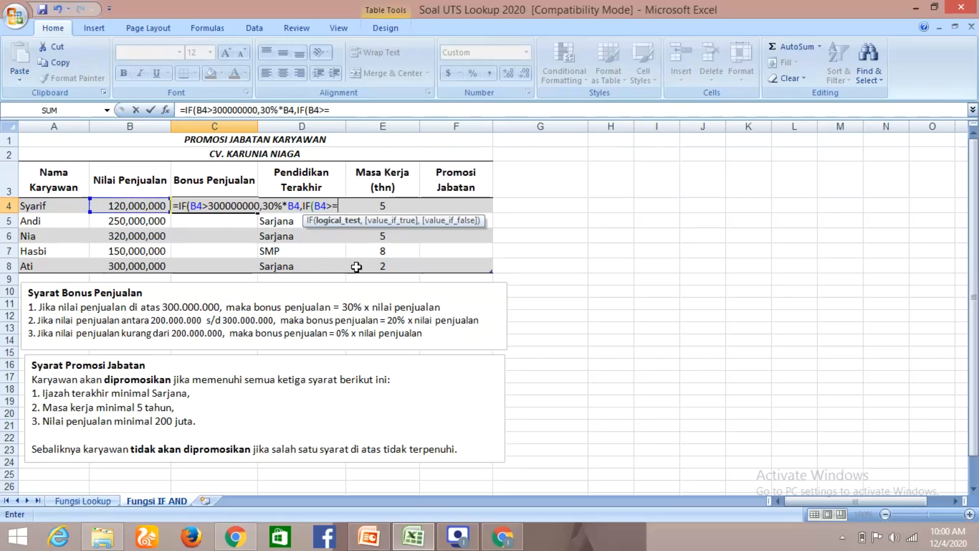
pyautogui.write('200000000')
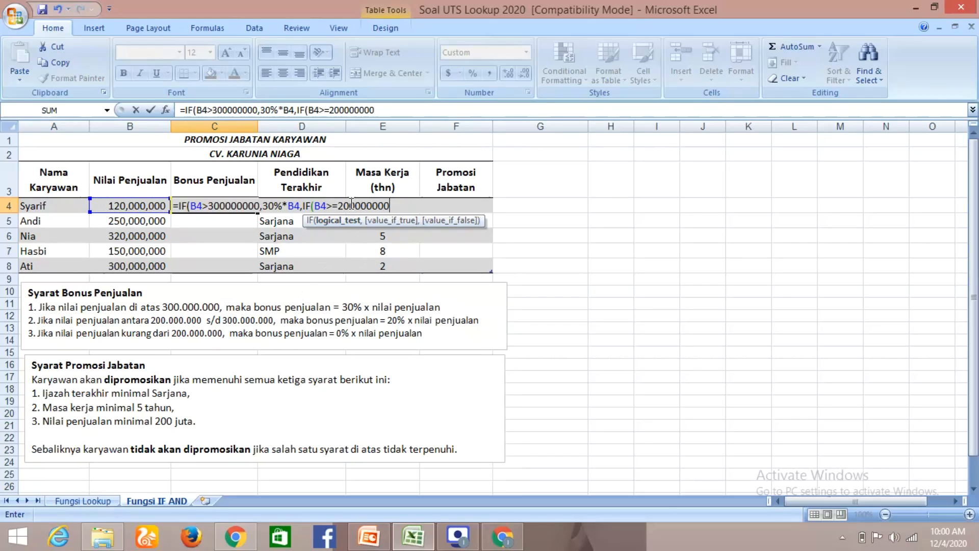
pyautogui.write(',')
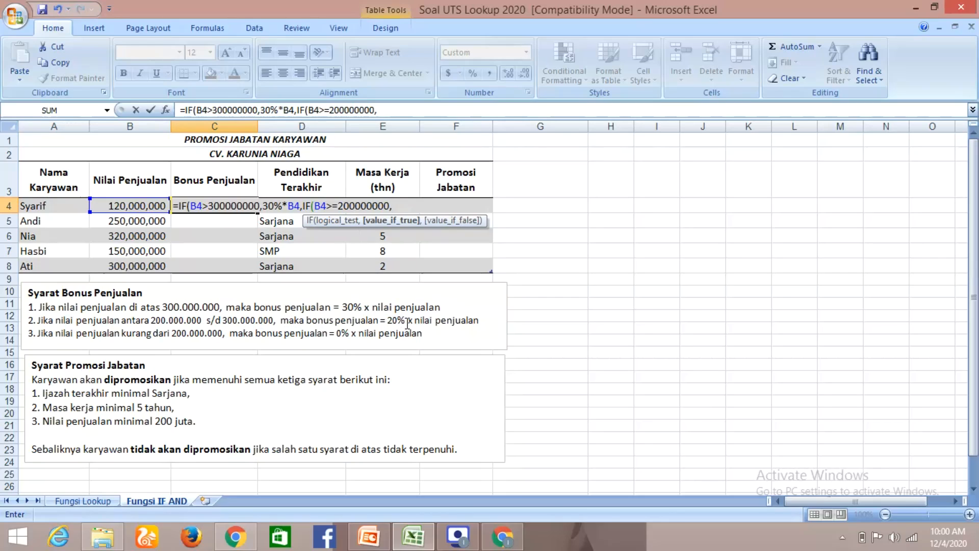
pyautogui.write('20%*')
pyautogui.click(164, 206)
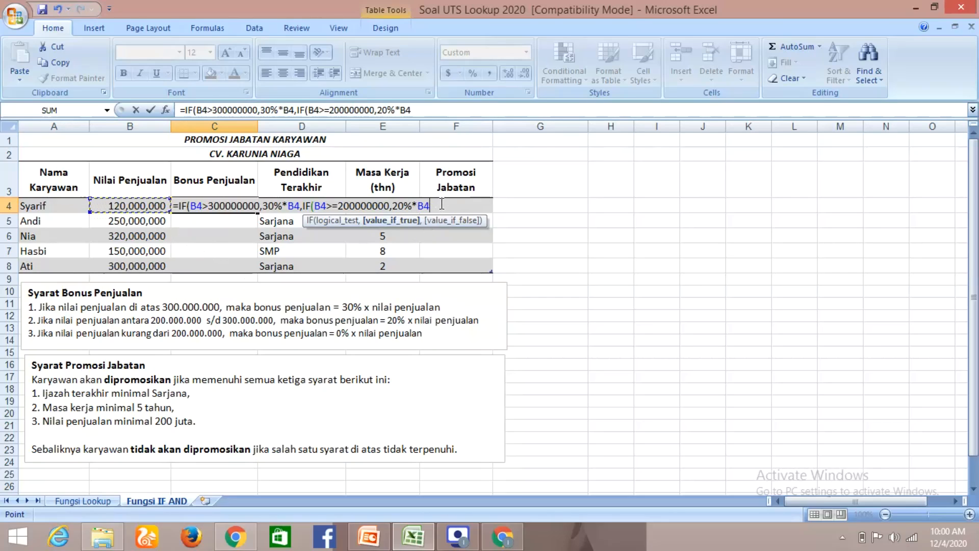
pyautogui.write(',')
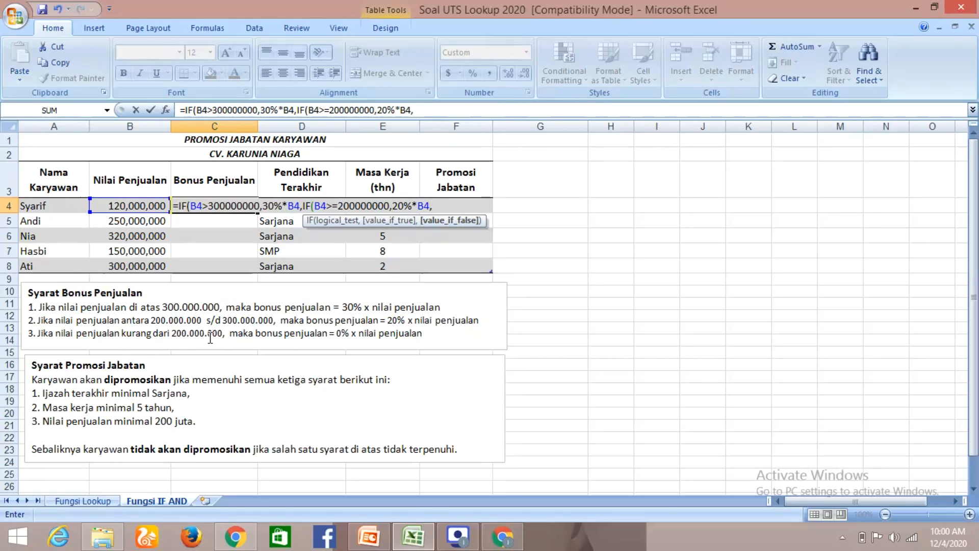
# Nest a third IF returning 0%*B4 when B4<=200000000, close all three parentheses and enter the bonus formula in C4.
pyautogui.write('if')
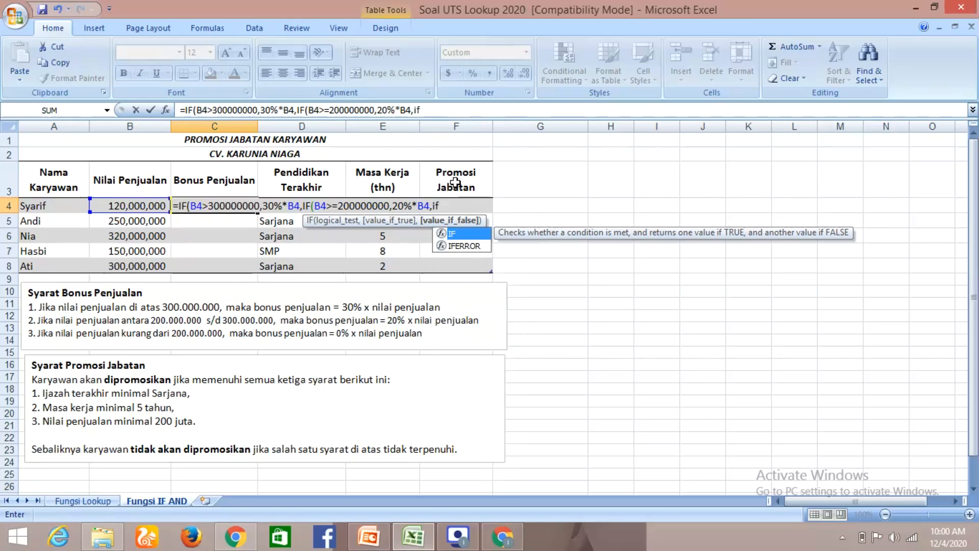
pyautogui.doubleClick(445, 234)
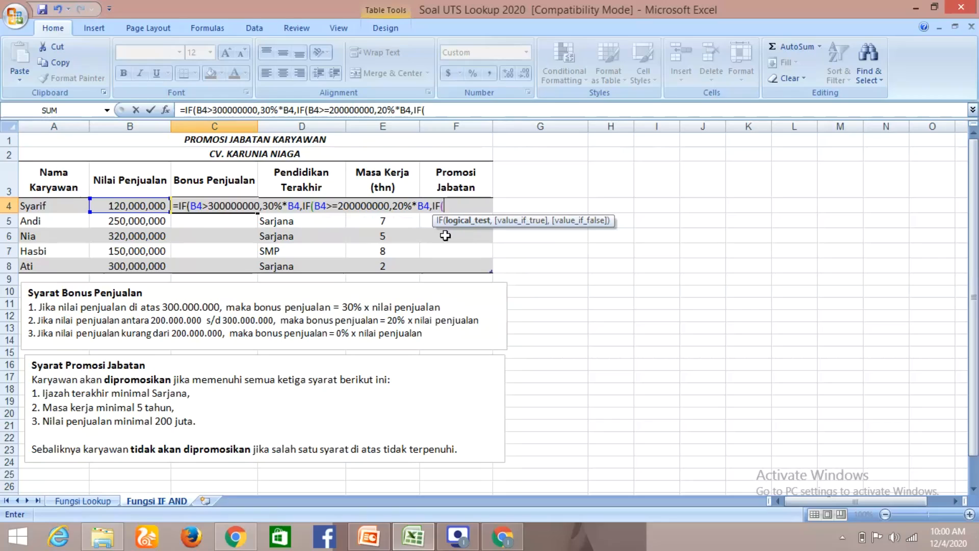
pyautogui.click(158, 207)
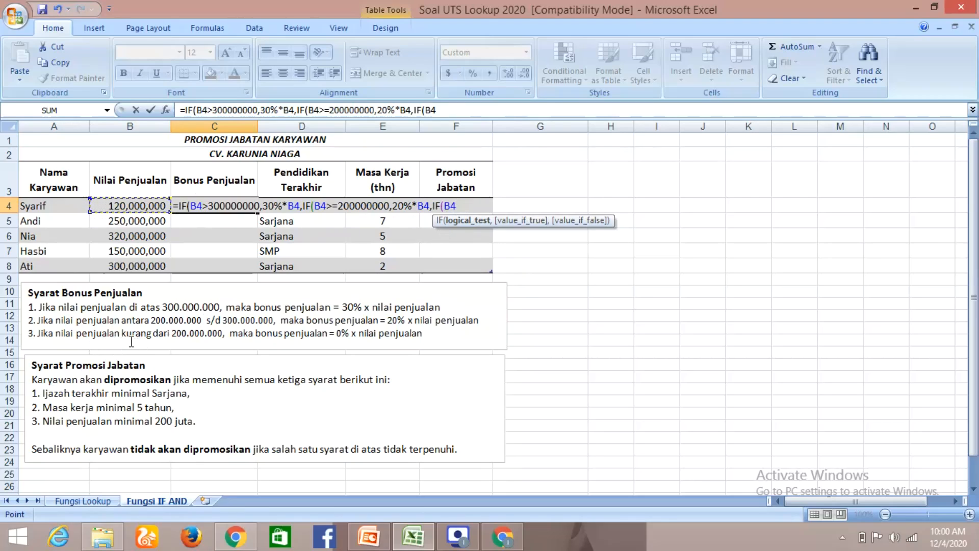
pyautogui.write('<=200000000')
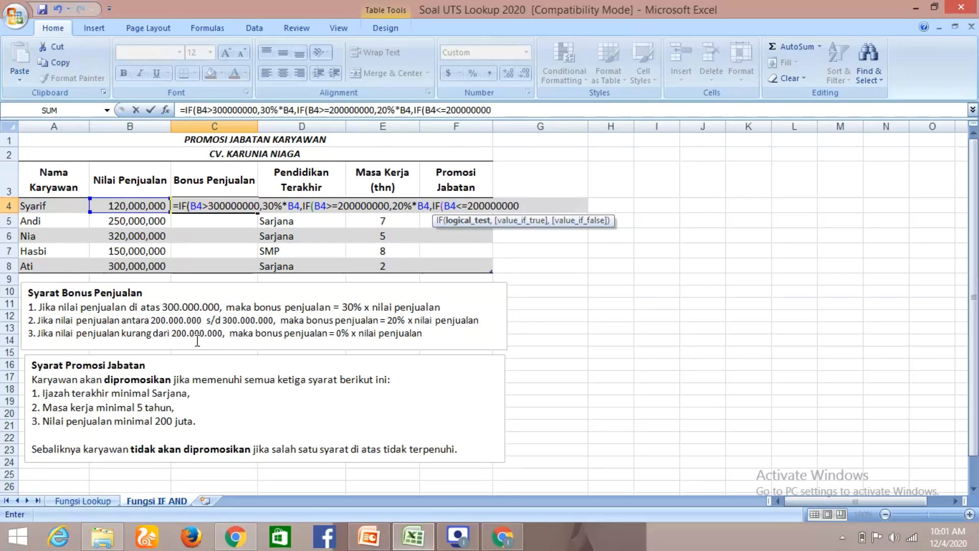
pyautogui.write(',')
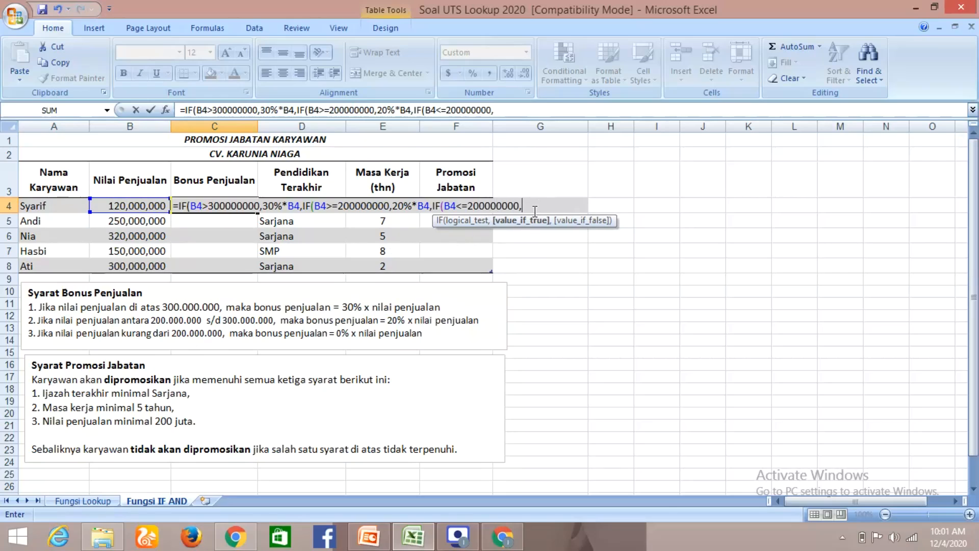
pyautogui.write('0%*')
pyautogui.click(159, 207)
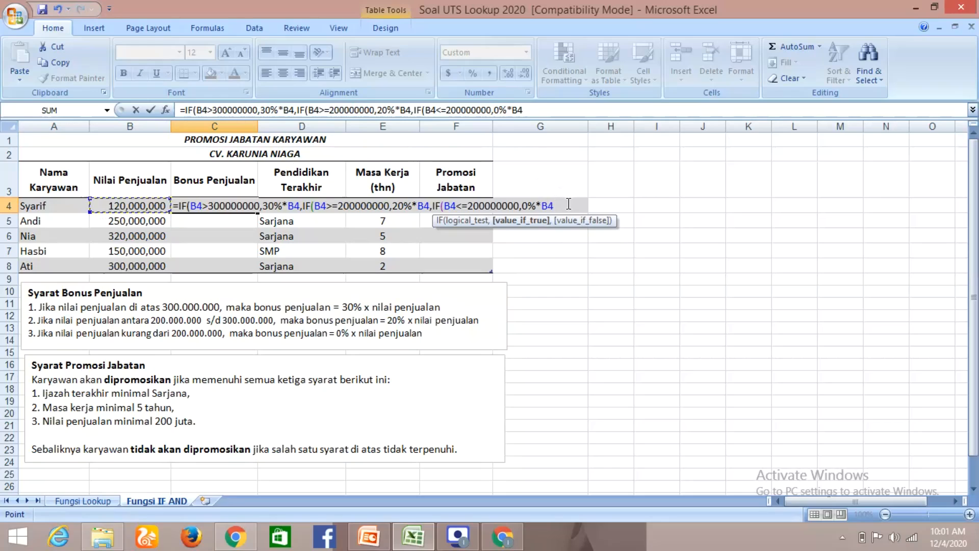
pyautogui.write(')))')
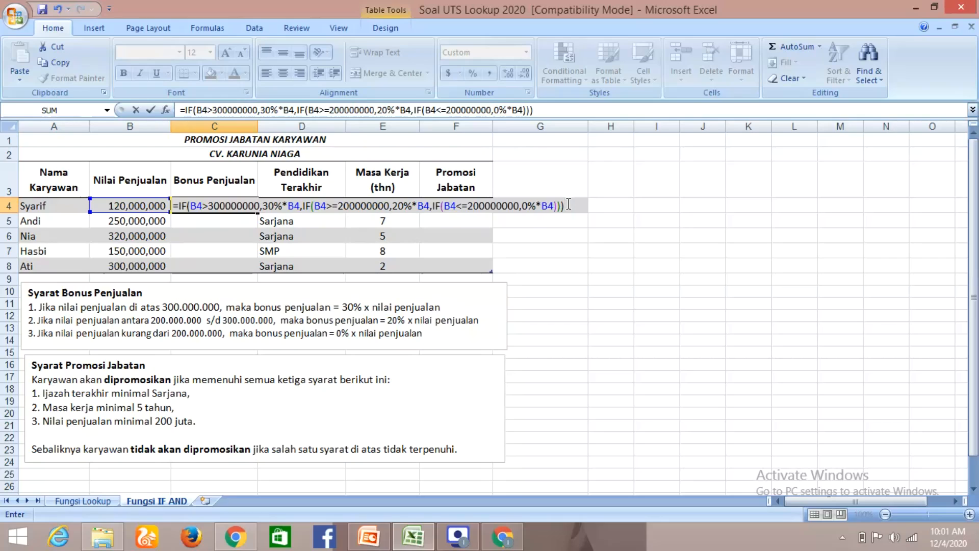
pyautogui.press('Return')
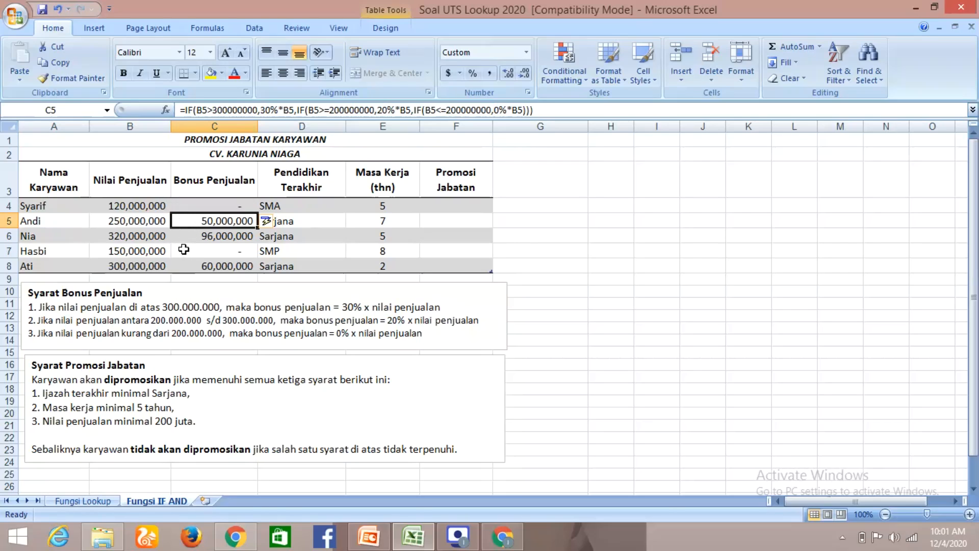
# Check the bonus formulas and results in C4 and C5 against the sales values and bonus rules.
pyautogui.click(180, 204)
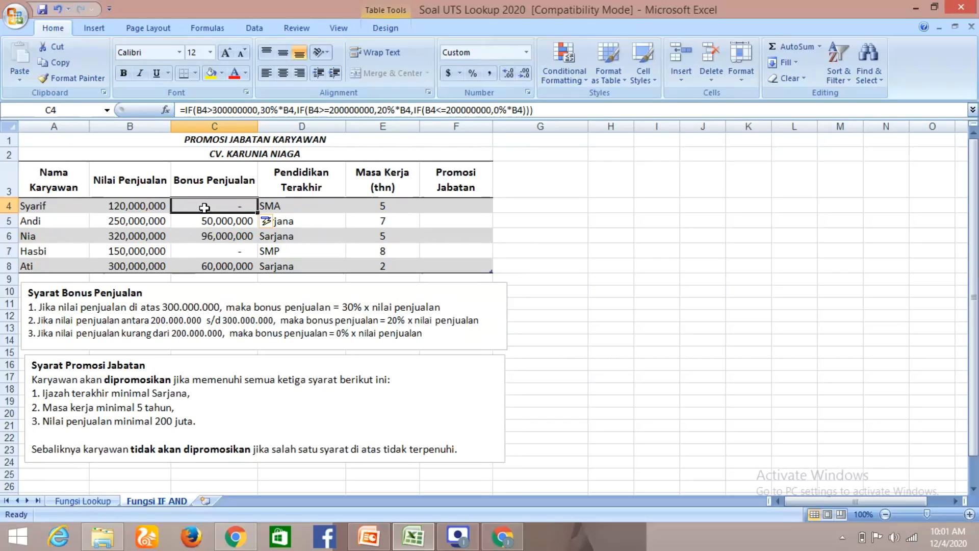
pyautogui.click(158, 206)
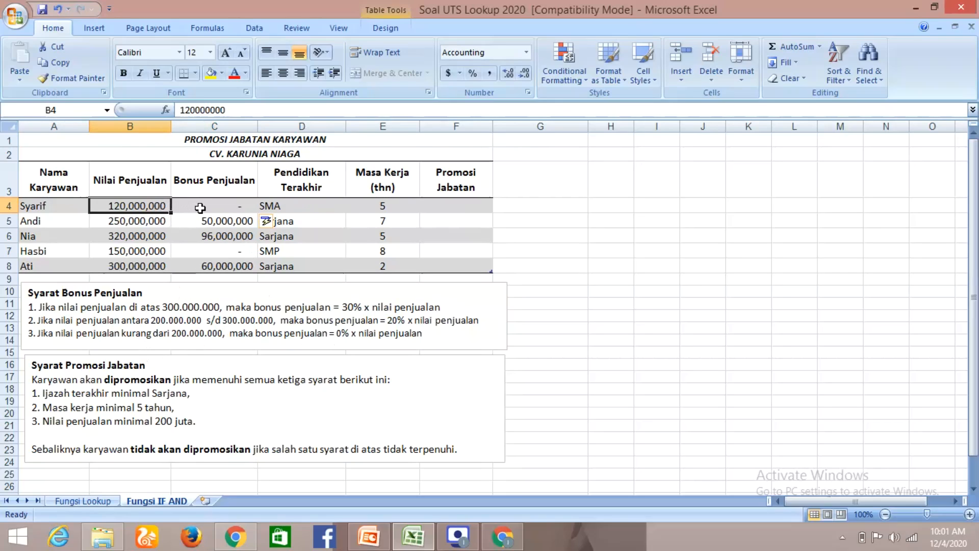
pyautogui.click(203, 209)
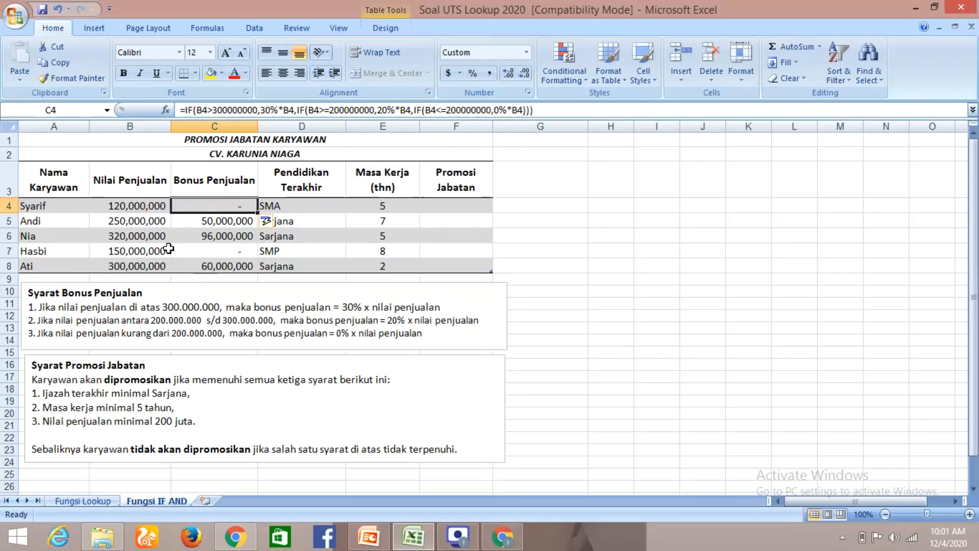
pyautogui.click(181, 221)
pyautogui.click(181, 203)
pyautogui.click(191, 221)
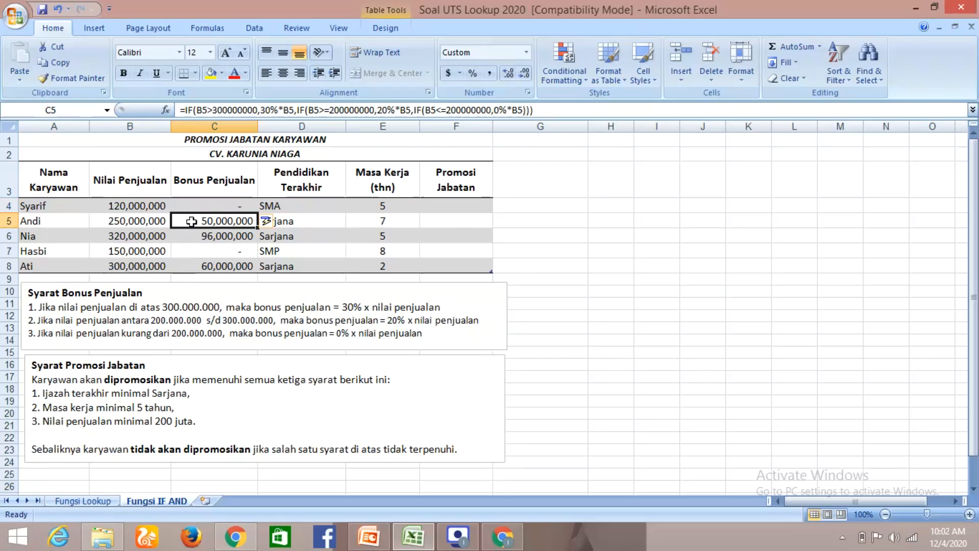
# Clear the bonus formulas from C5 through C8, keeping only the one in C4.
pyautogui.press('BackSpace')
pyautogui.press('Return')
pyautogui.press('BackSpace')
pyautogui.press('Return')
pyautogui.press('BackSpace')
pyautogui.press('Return')
pyautogui.press('BackSpace')
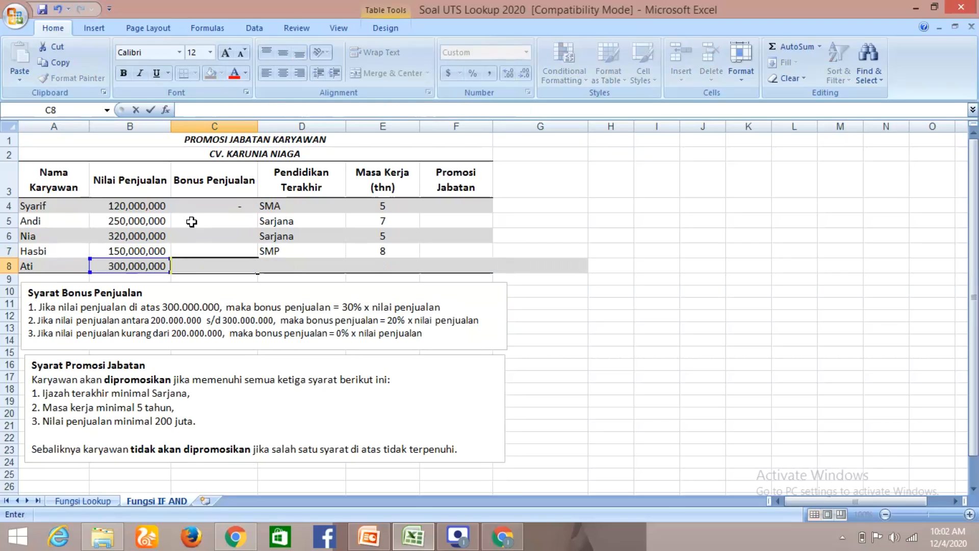
# Begin an IF formula in C5 that returns 30%*B5 when B5>300000000.
pyautogui.click(208, 221)
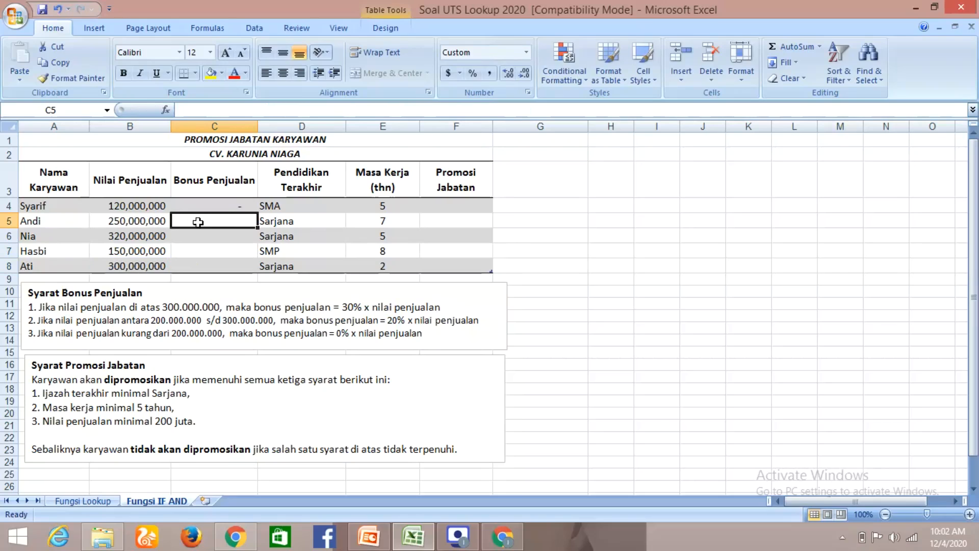
pyautogui.write('=')
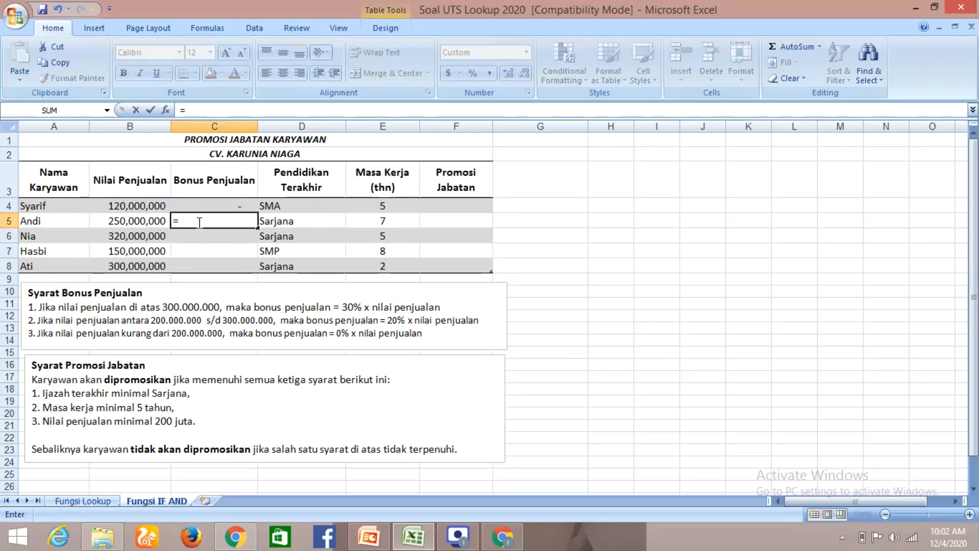
pyautogui.write('if')
pyautogui.press('Tab')
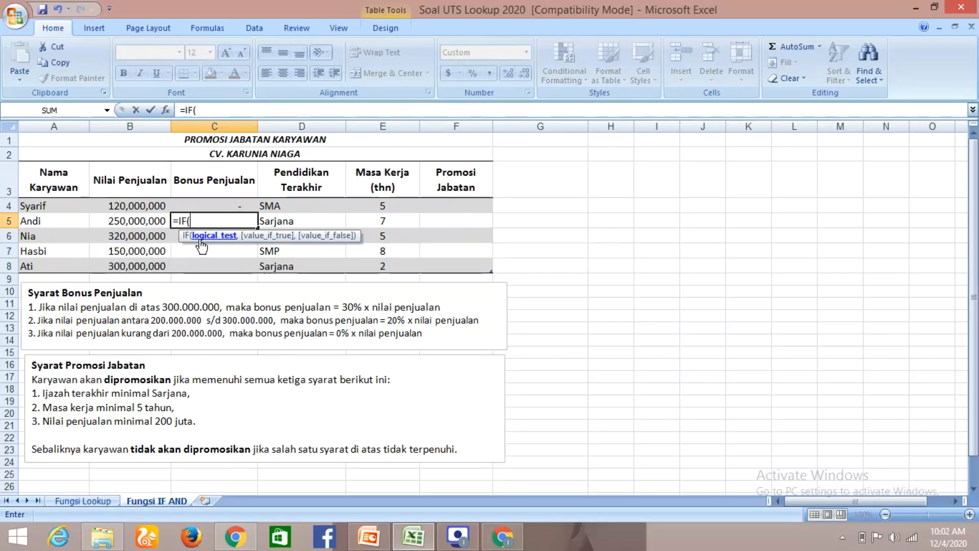
pyautogui.click(140, 225)
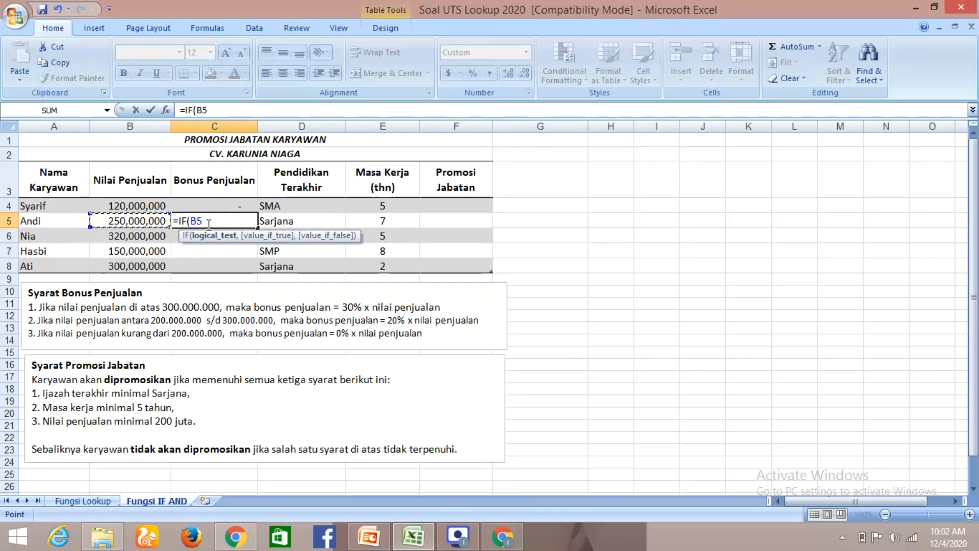
pyautogui.write('>300000000')
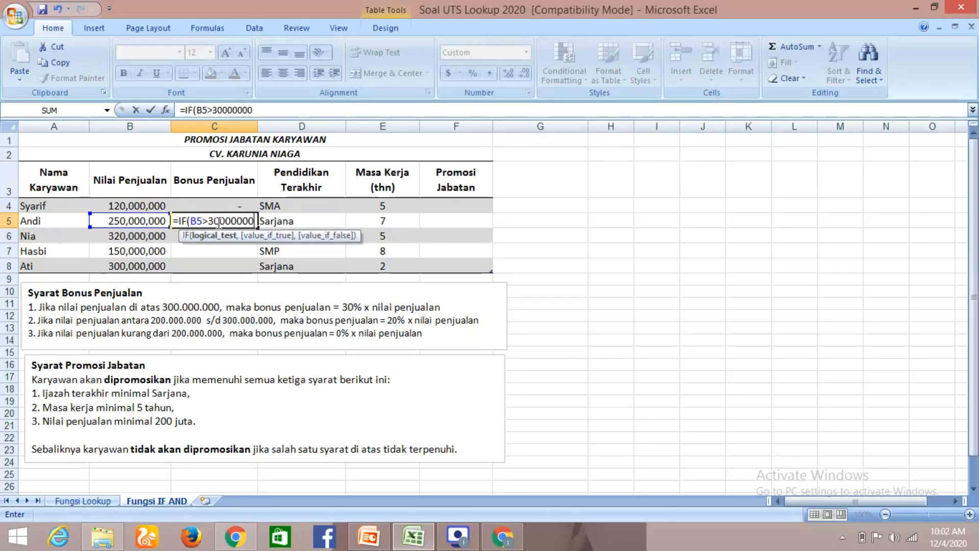
pyautogui.write('0,')
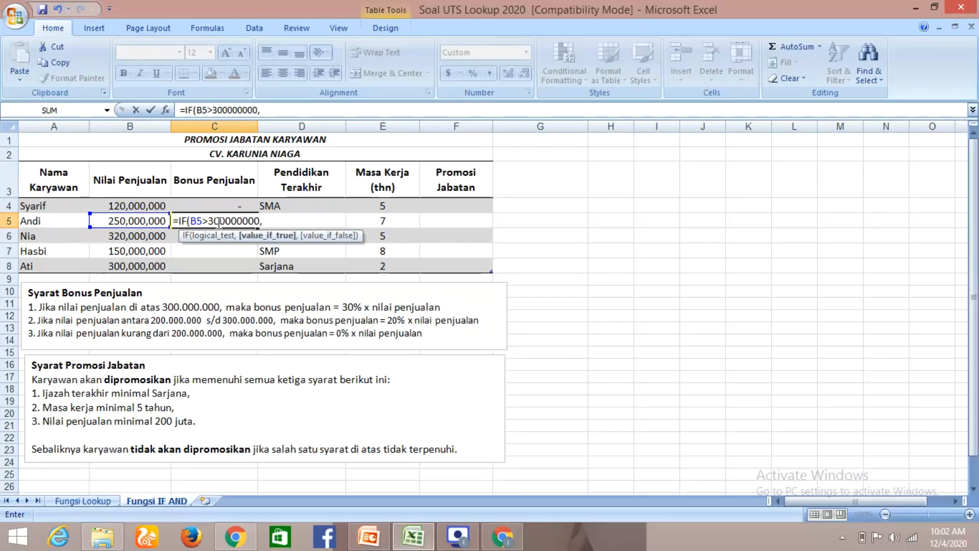
pyautogui.write('30%*')
pyautogui.click(147, 220)
pyautogui.write(',')
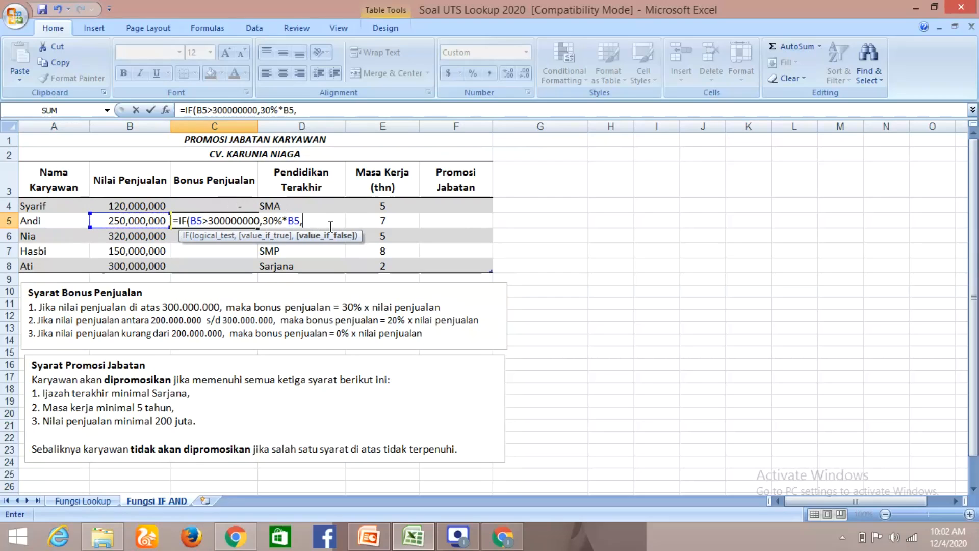
pyautogui.write('if')
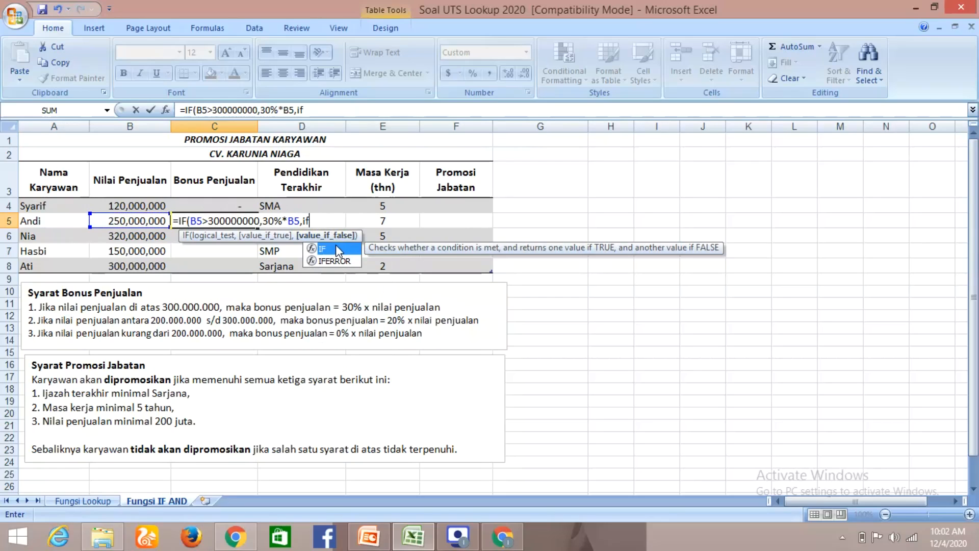
pyautogui.doubleClick(336, 248)
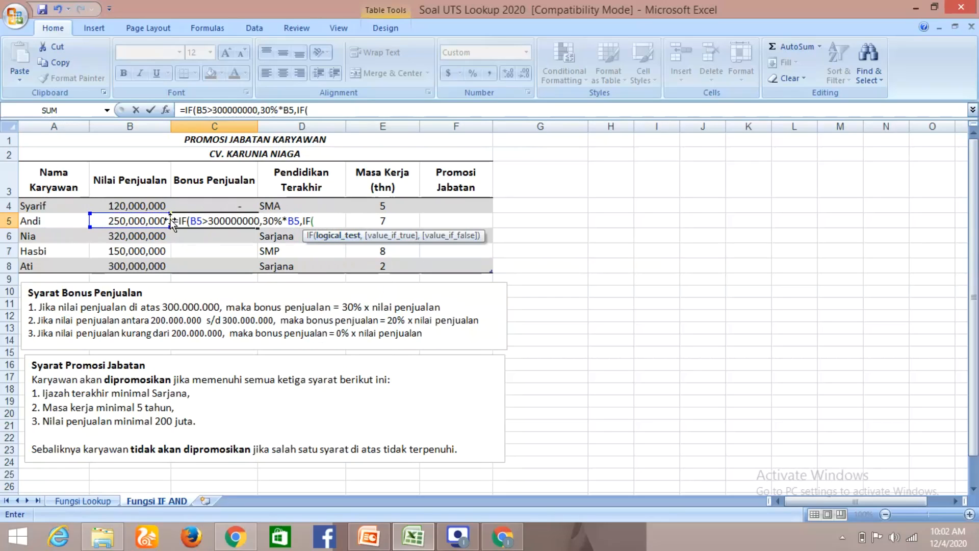
pyautogui.click(148, 221)
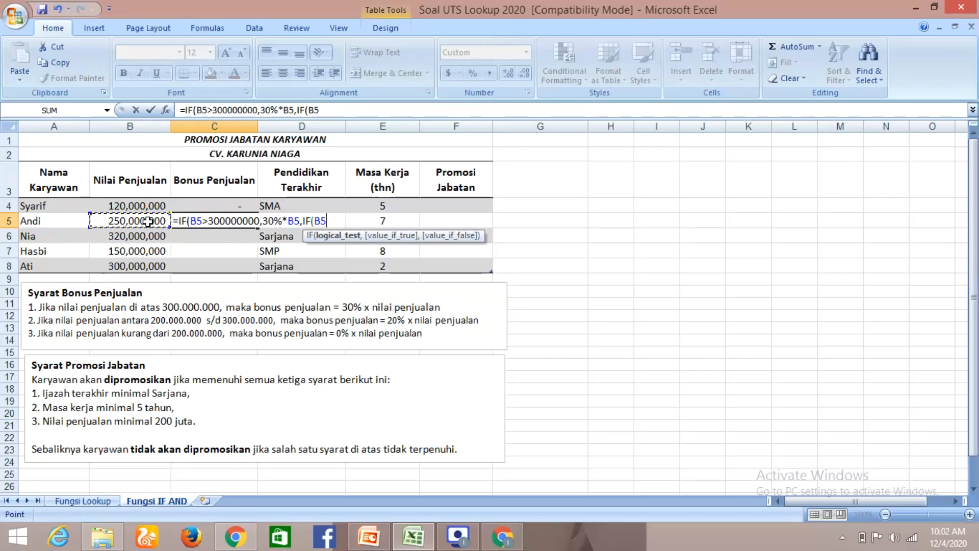
pyautogui.write('>=2000000')
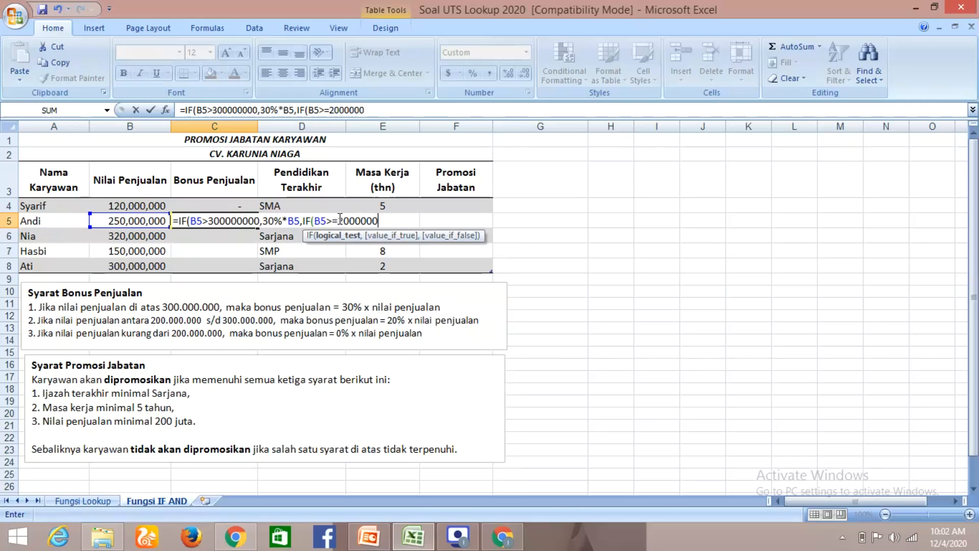
pyautogui.write('000,')
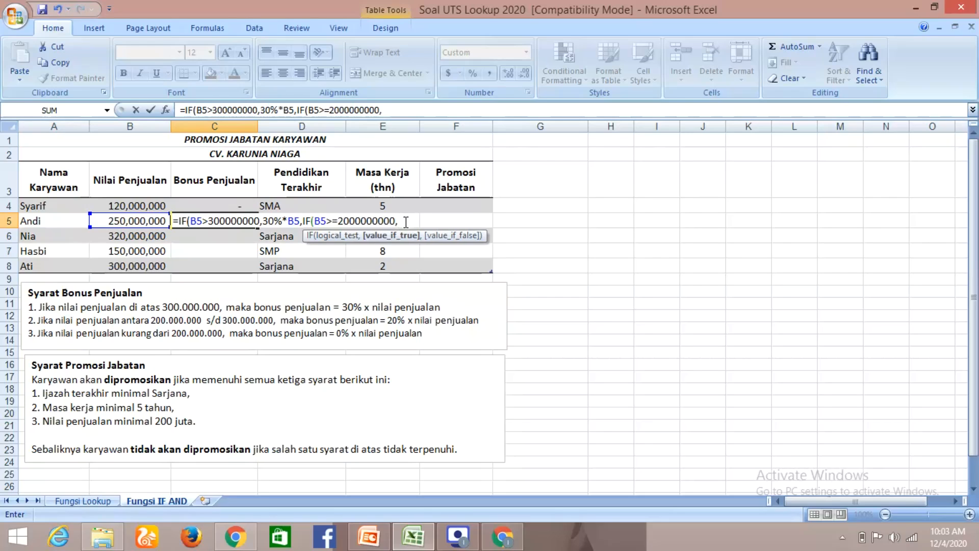
pyautogui.write('20%*')
pyautogui.click(153, 218)
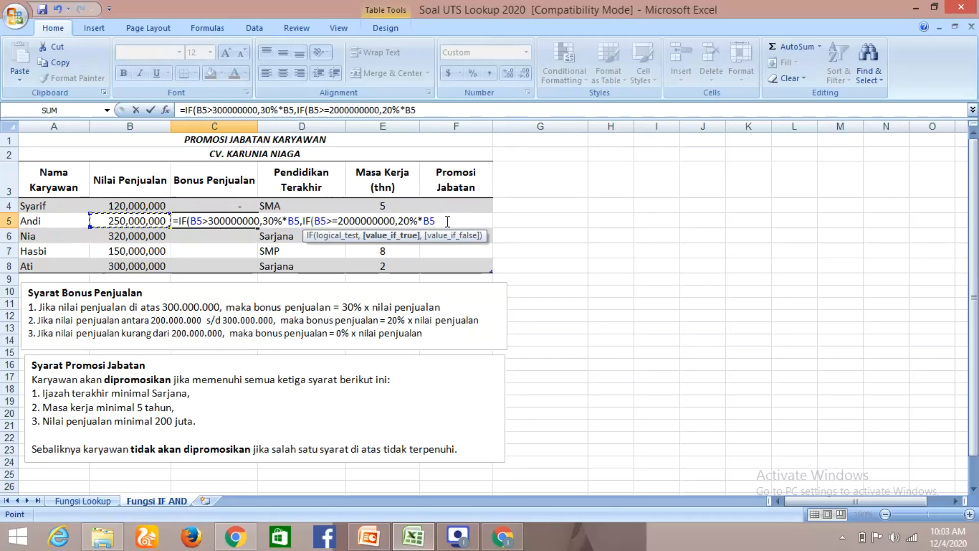
pyautogui.write(',')
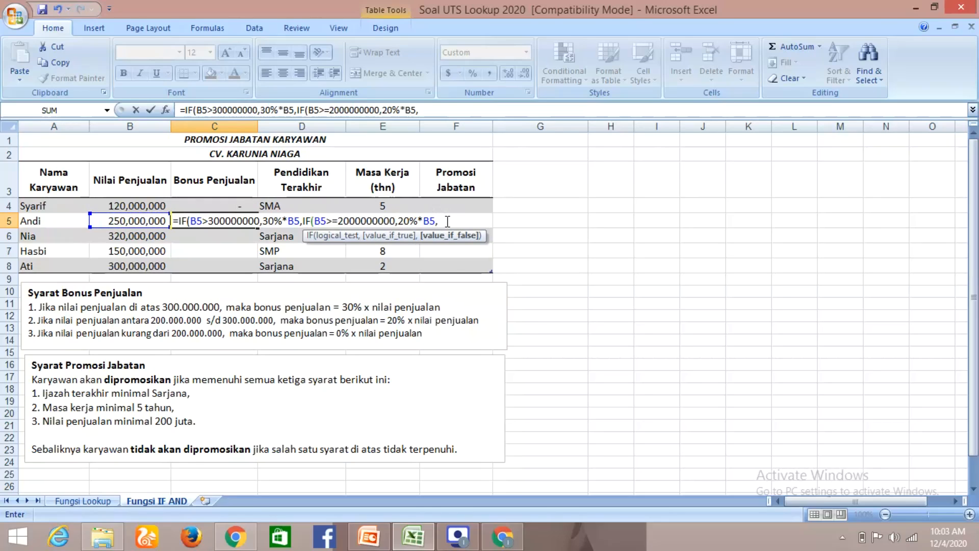
# Nest a third IF in C5's formula returning 0%*B5 when B5<=200000000, and close all three parentheses.
pyautogui.write('if')
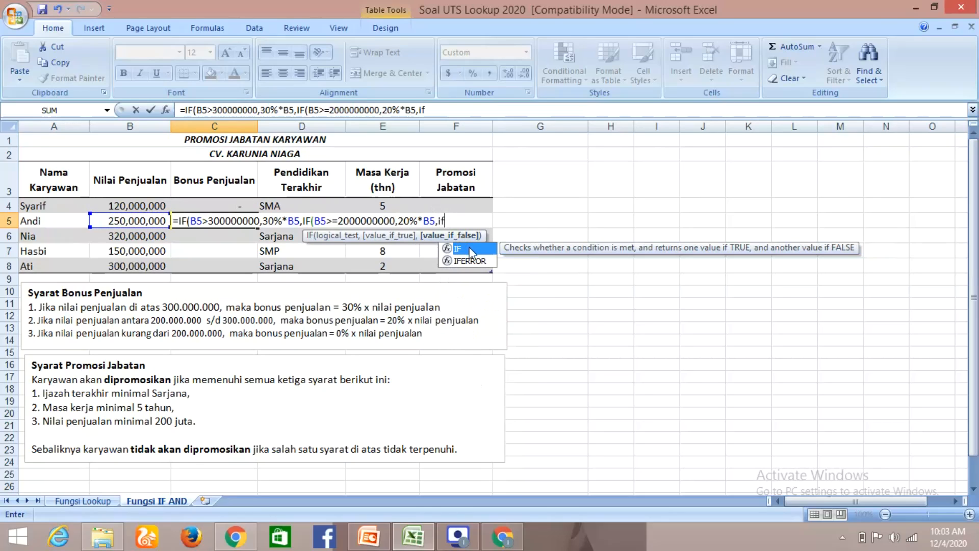
pyautogui.doubleClick(469, 251)
pyautogui.click(153, 218)
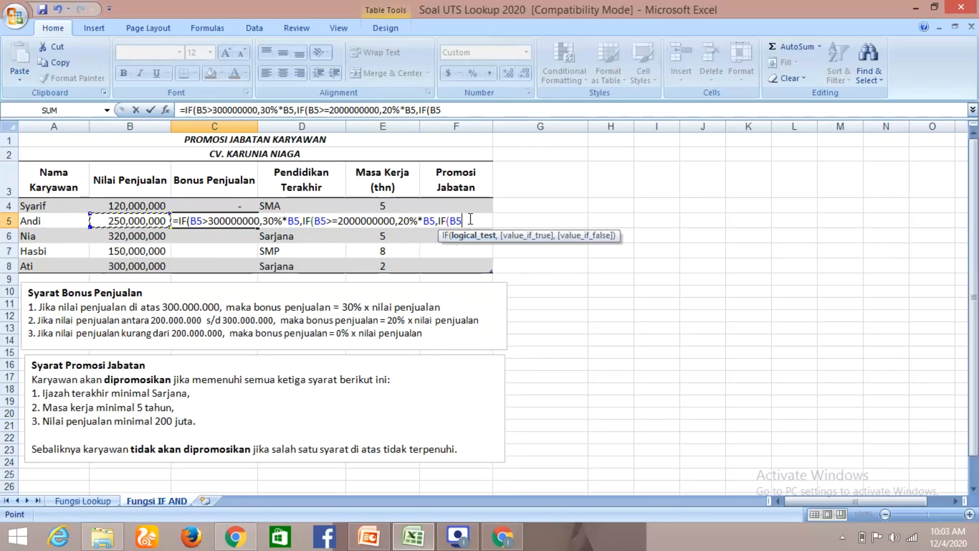
pyautogui.write('<')
pyautogui.write('=')
pyautogui.write('200000')
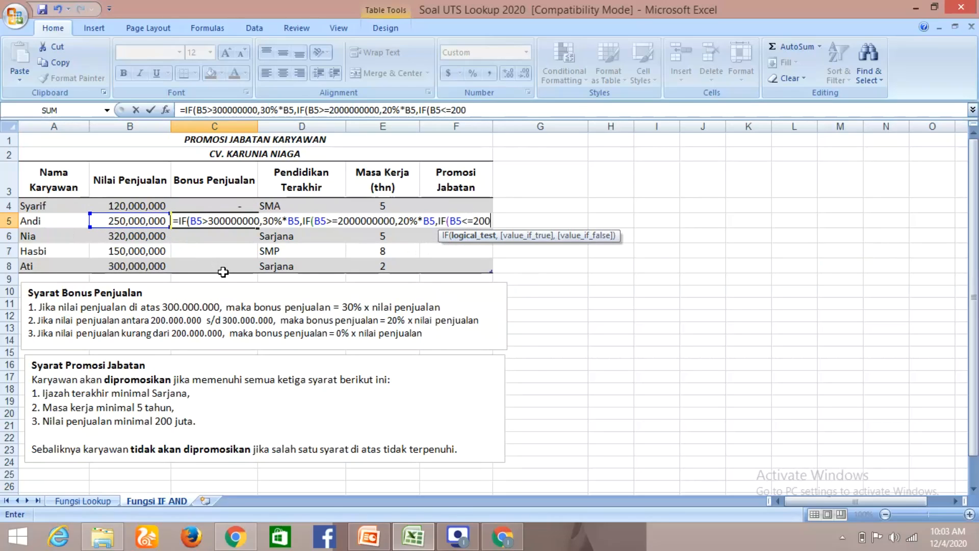
pyautogui.write('000,0')
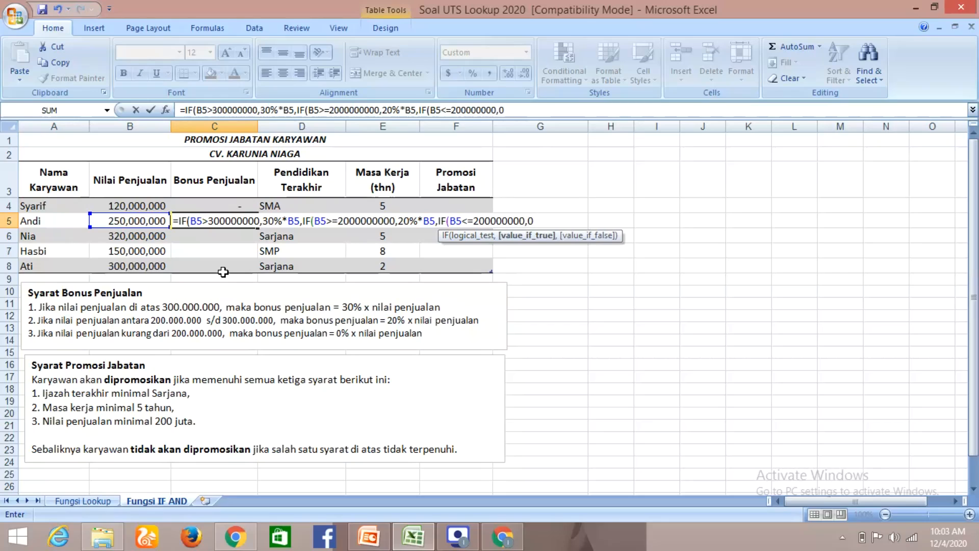
pyautogui.write('%*')
pyautogui.click(148, 228)
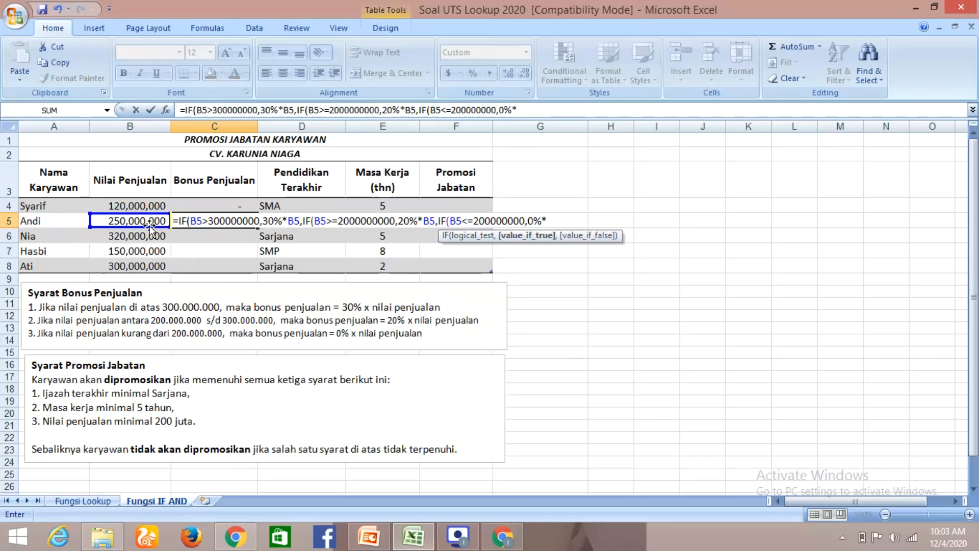
pyautogui.click(149, 226)
pyautogui.write(')))')
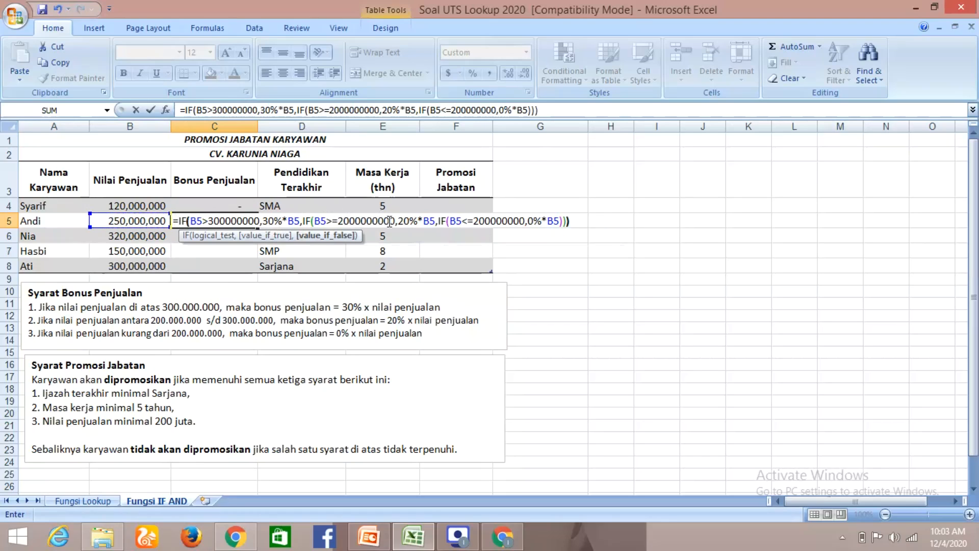
# Correct the second condition's threshold in C5's formula to 200000000 and enter the formula.
pyautogui.click(383, 222)
pyautogui.press('BackSpace')
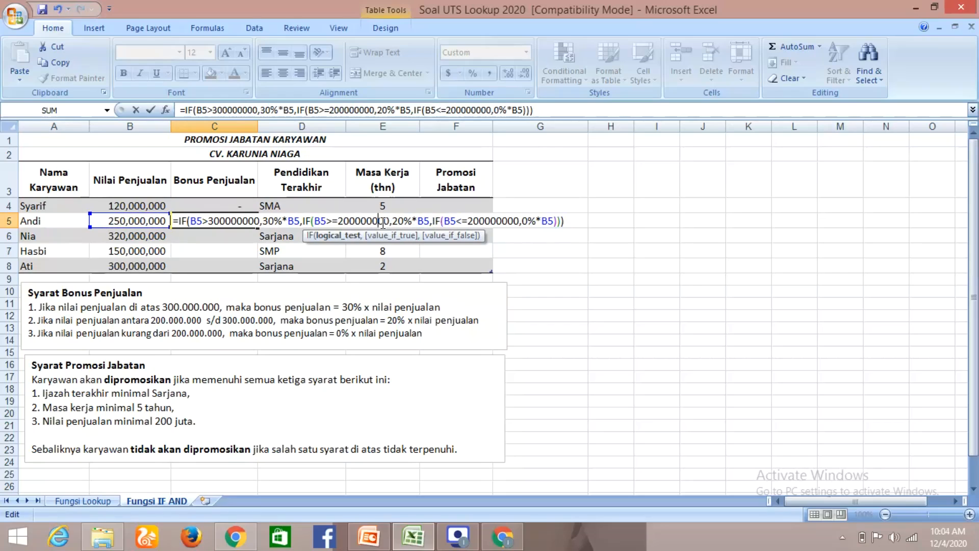
pyautogui.click(569, 221)
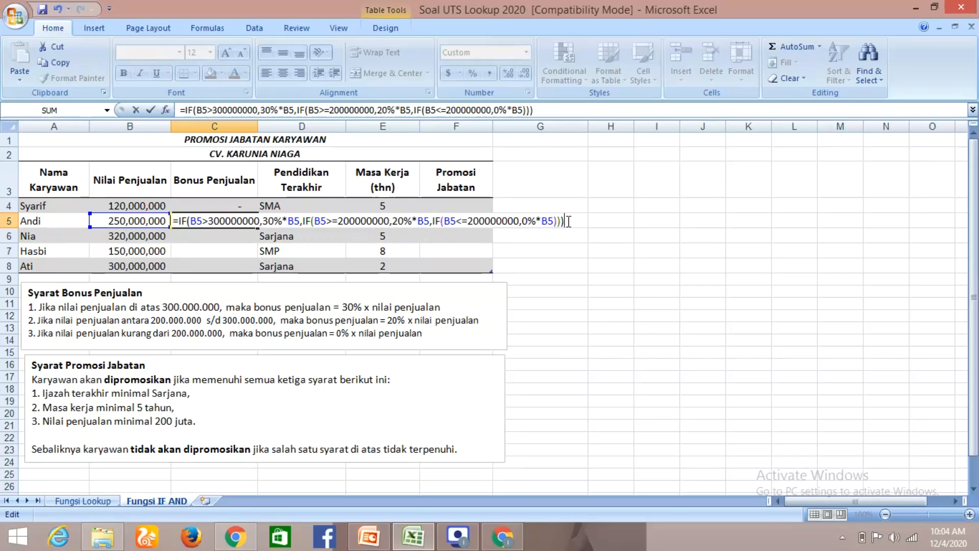
pyautogui.press('Return')
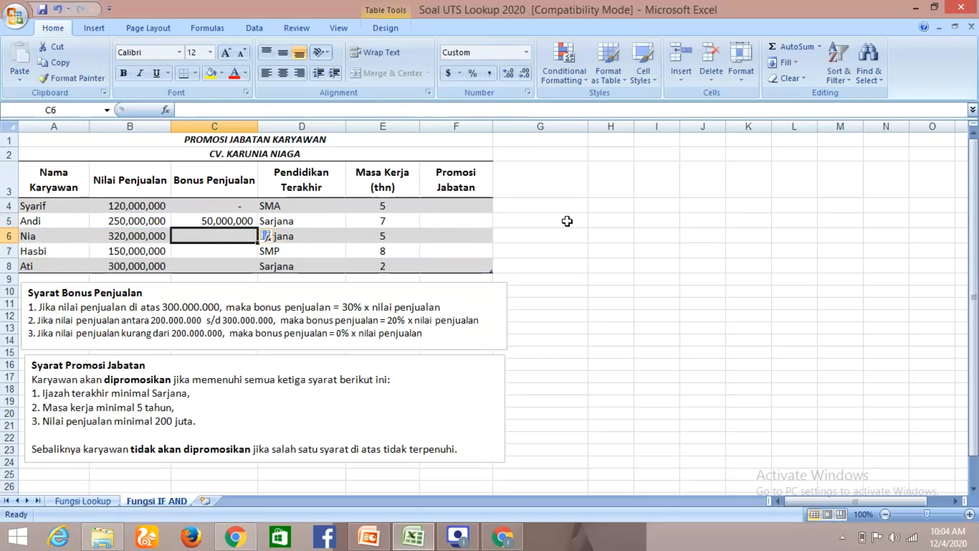
pyautogui.click(239, 222)
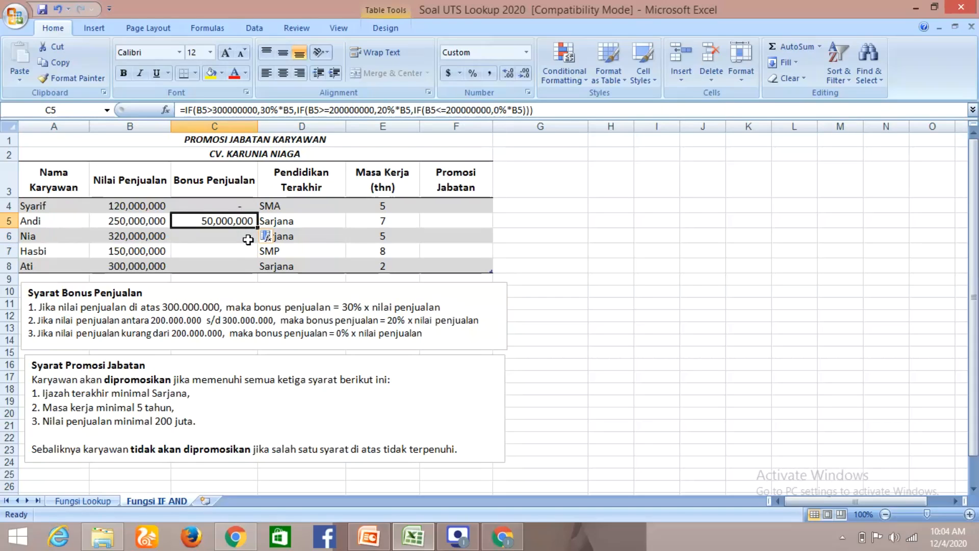
# Begin an IF formula in C6 that returns 30%*B6 when B6>300000000.
pyautogui.click(247, 239)
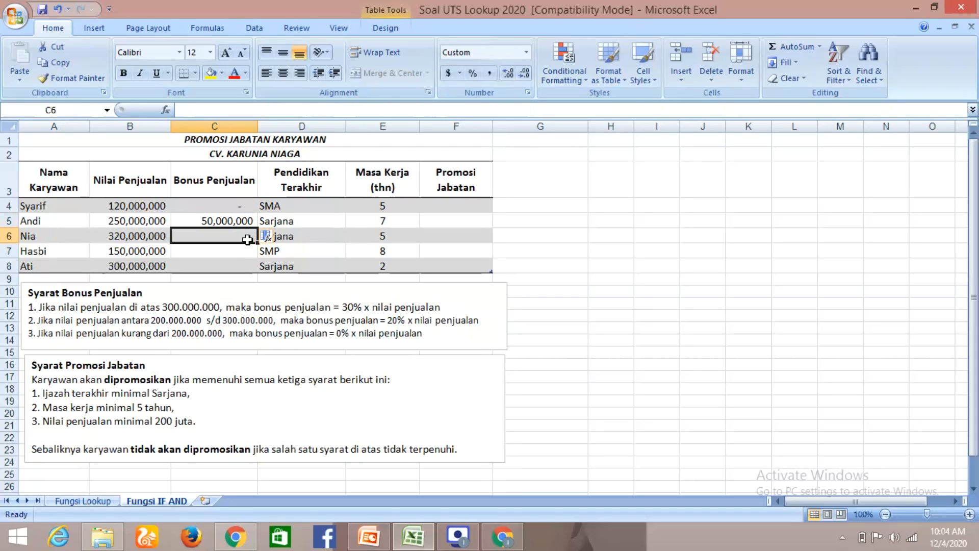
pyautogui.write('=')
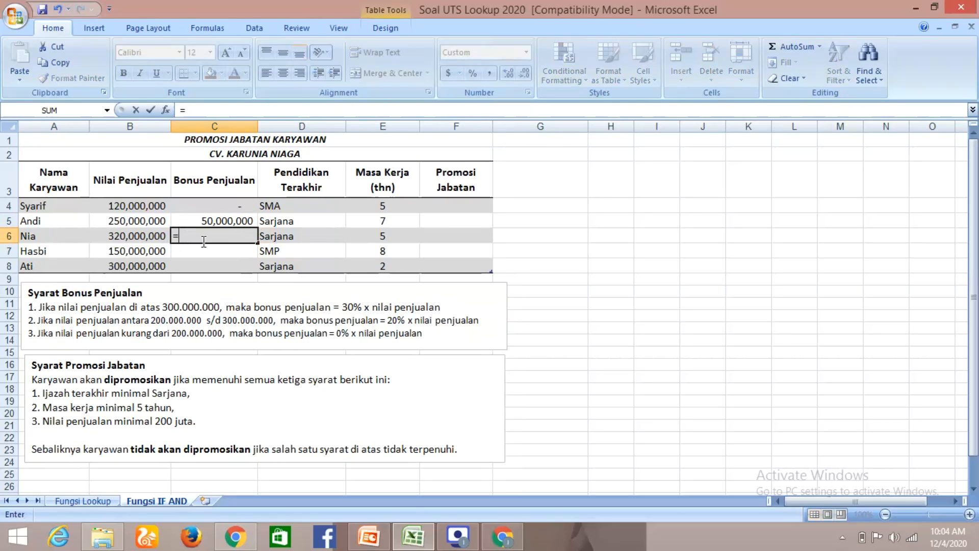
pyautogui.write('if')
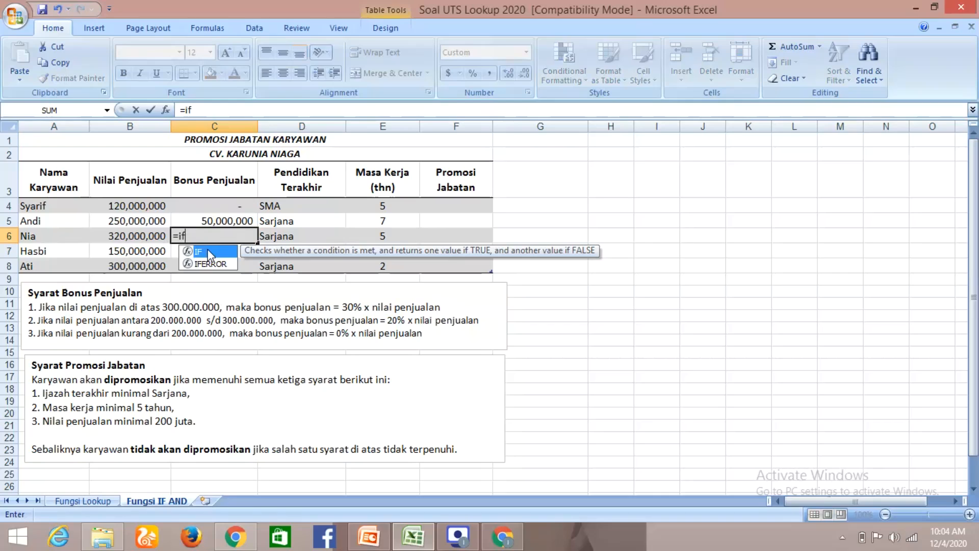
pyautogui.doubleClick(207, 249)
pyautogui.click(139, 237)
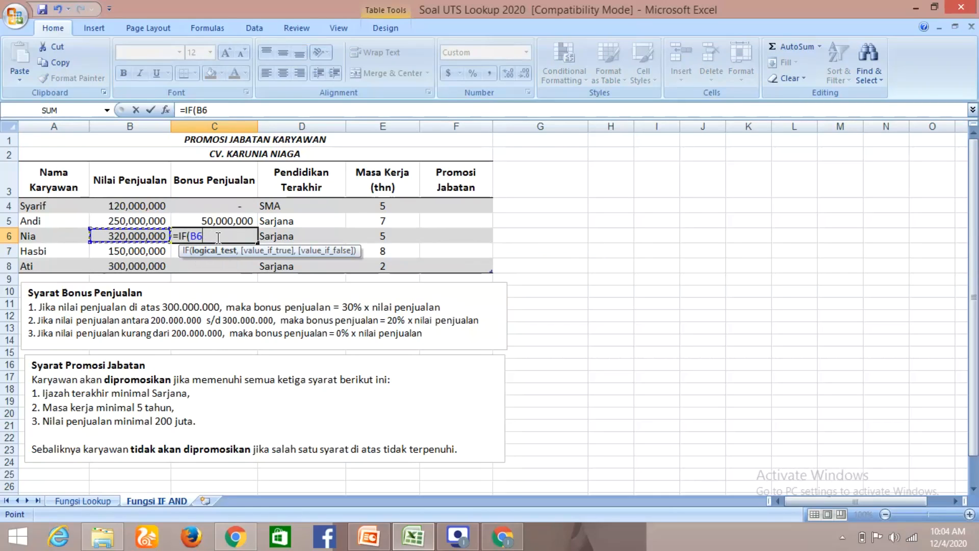
pyautogui.write('>300000')
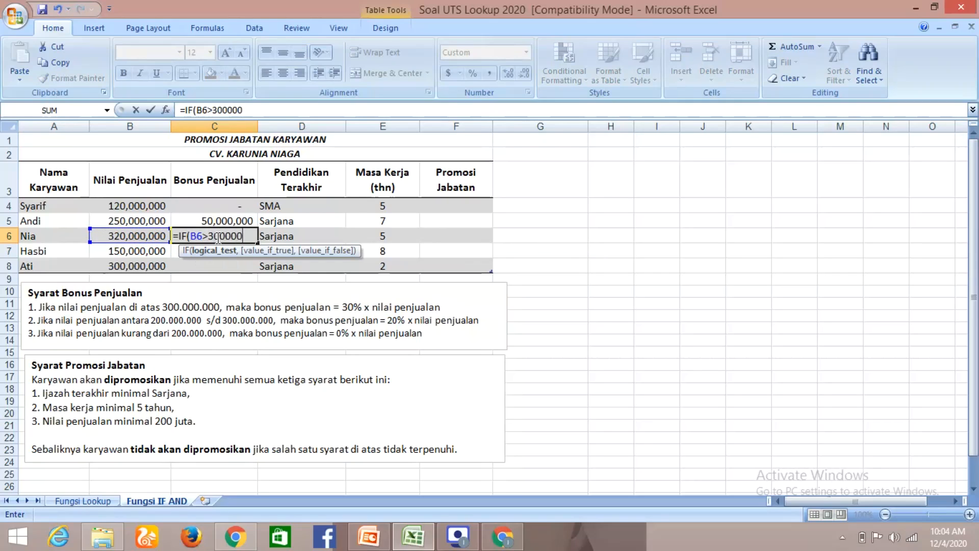
pyautogui.write('000')
pyautogui.write(',')
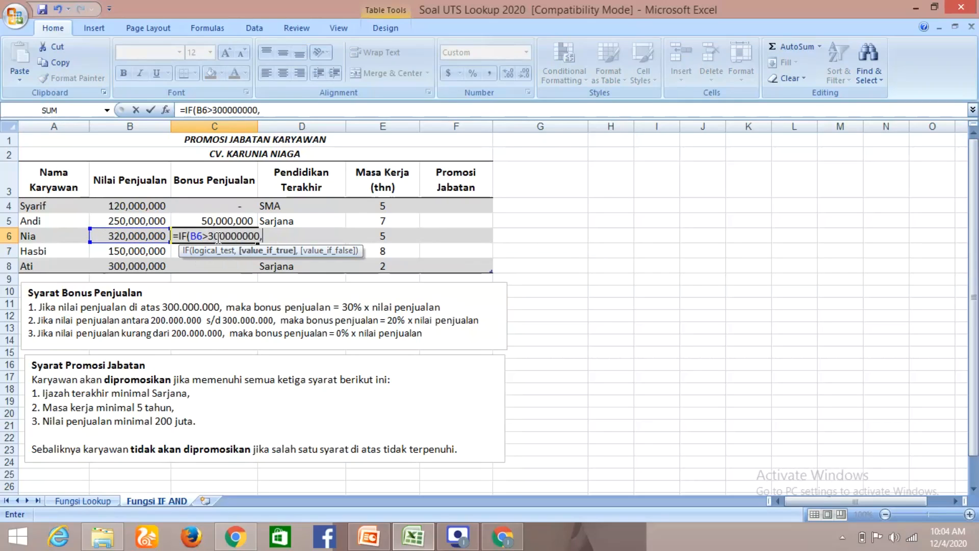
pyautogui.write('30%*')
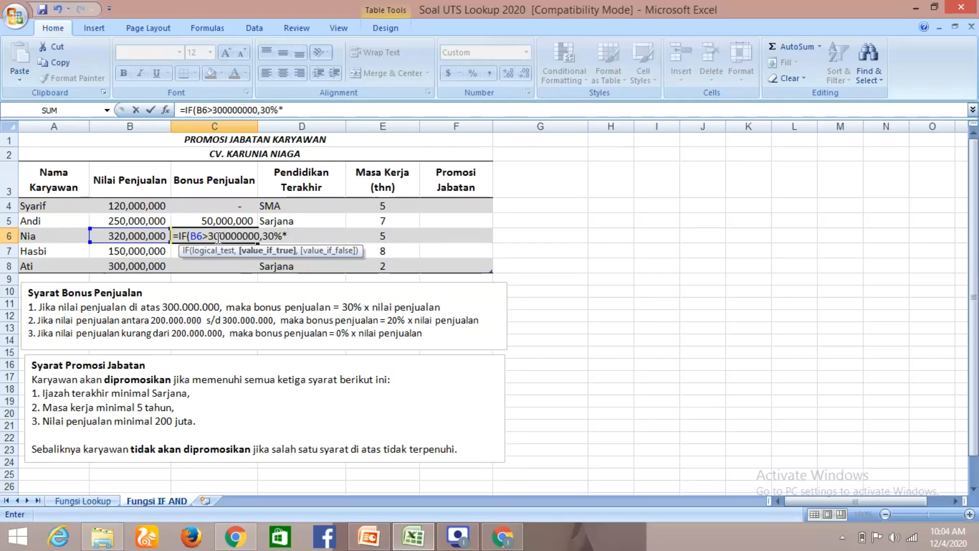
pyautogui.click(157, 236)
# Nest a second IF as the false value in C6's formula, returning 20%*B6 when B6>=200000000.
pyautogui.write(',if')
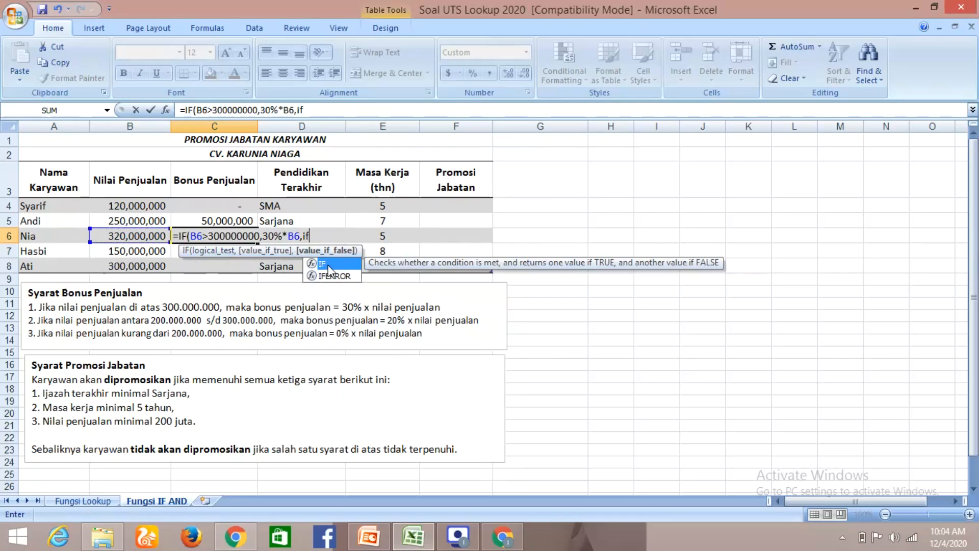
pyautogui.press('Tab')
pyautogui.click(131, 238)
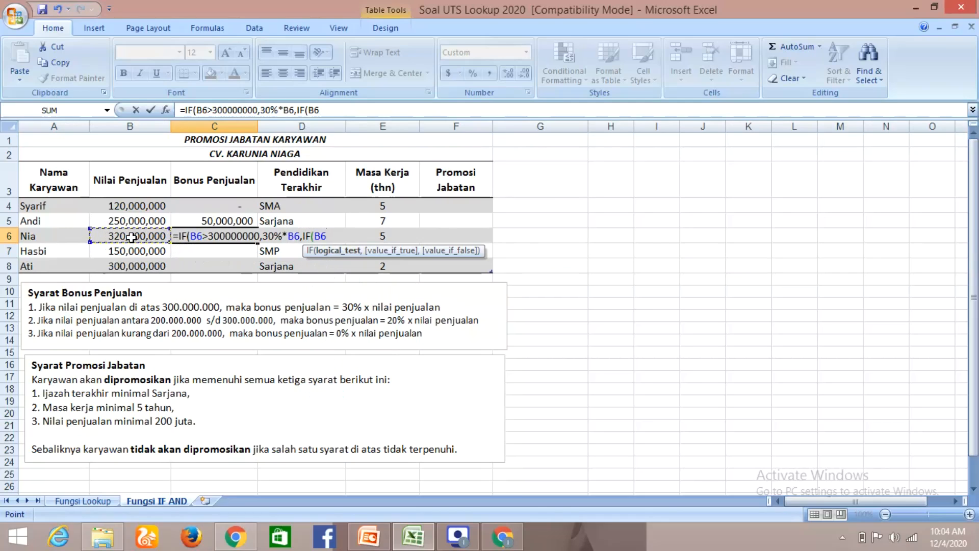
pyautogui.write('>=200000000')
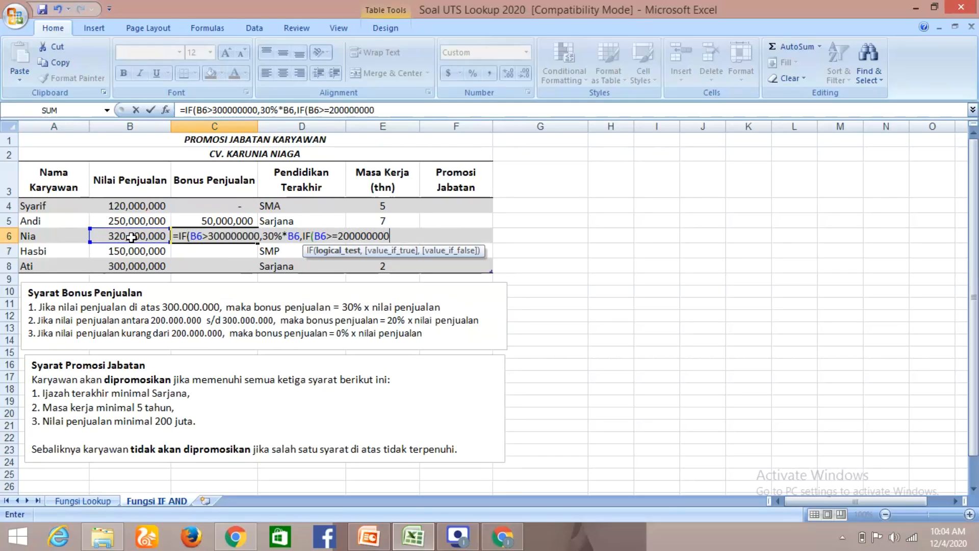
pyautogui.write(',20')
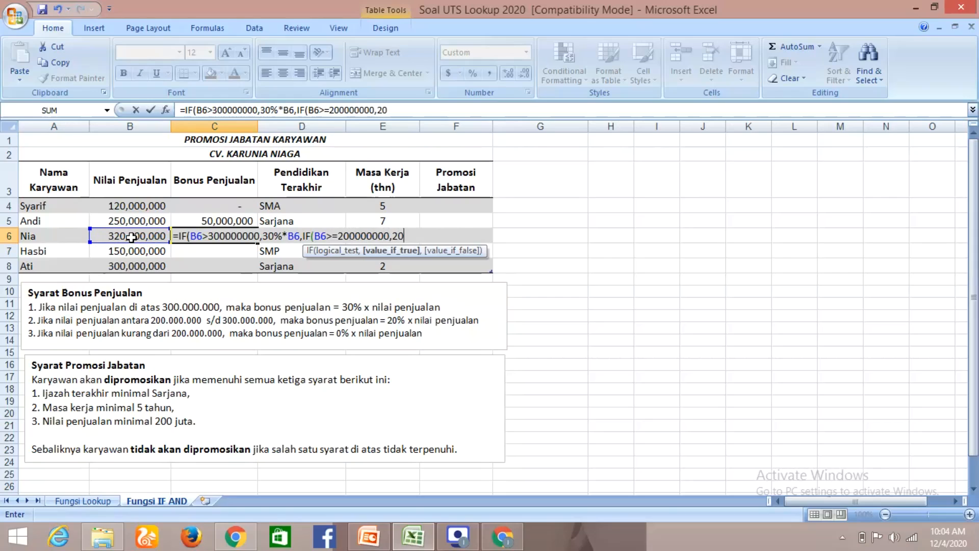
pyautogui.write('%*')
pyautogui.click(116, 240)
# Nest a third IF in C6's formula returning 0%*B6 when B6<=200000000, close all three parentheses and enter the formula.
pyautogui.write(',')
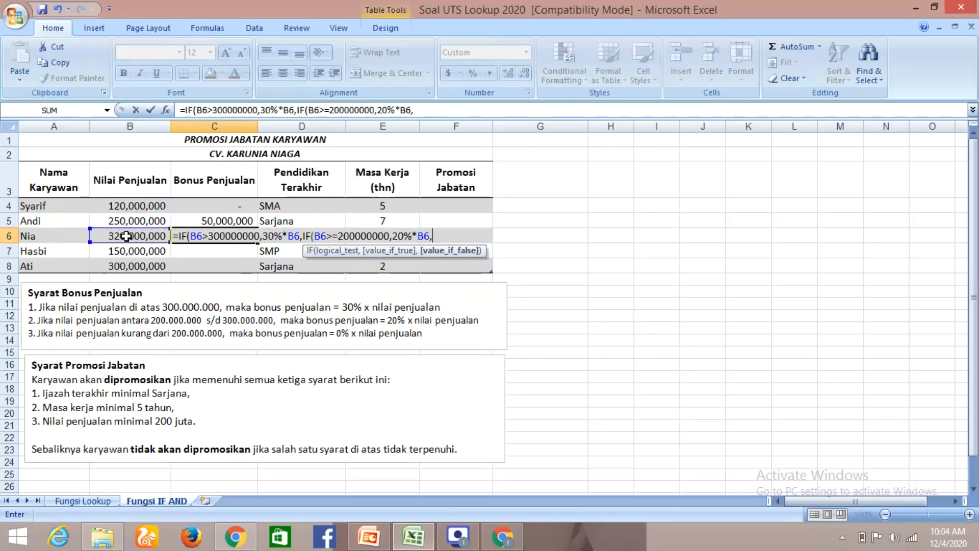
pyautogui.write('if')
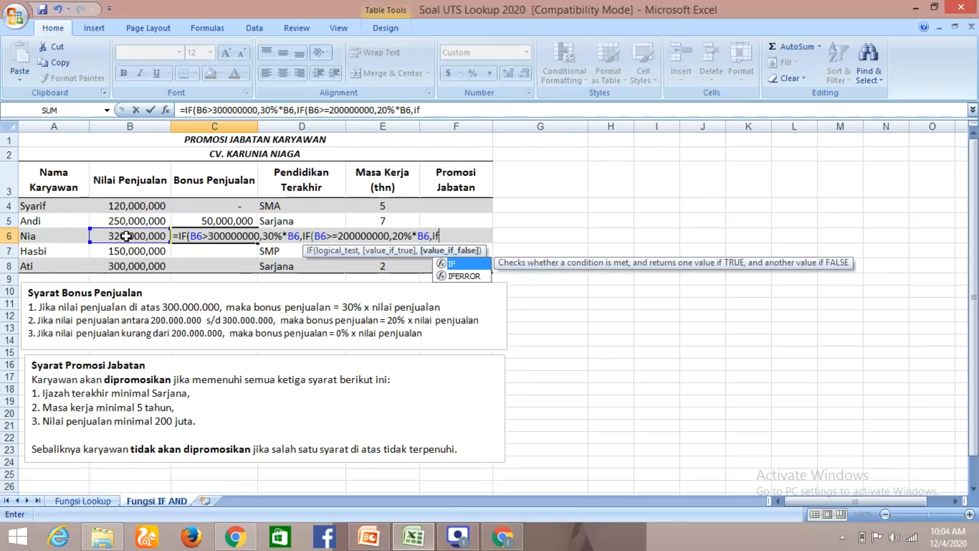
pyautogui.doubleClick(459, 264)
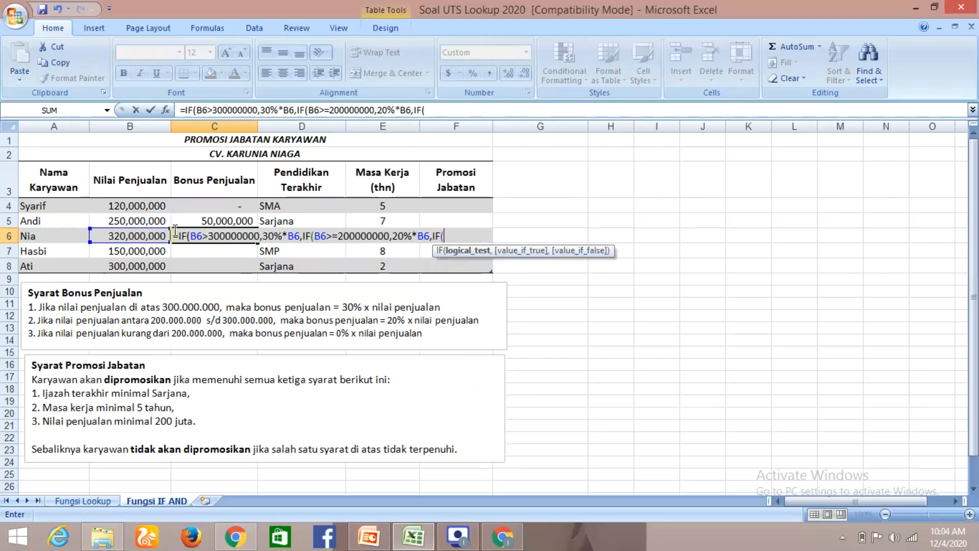
pyautogui.click(159, 234)
pyautogui.write('<=')
pyautogui.write('20000')
pyautogui.write('0000')
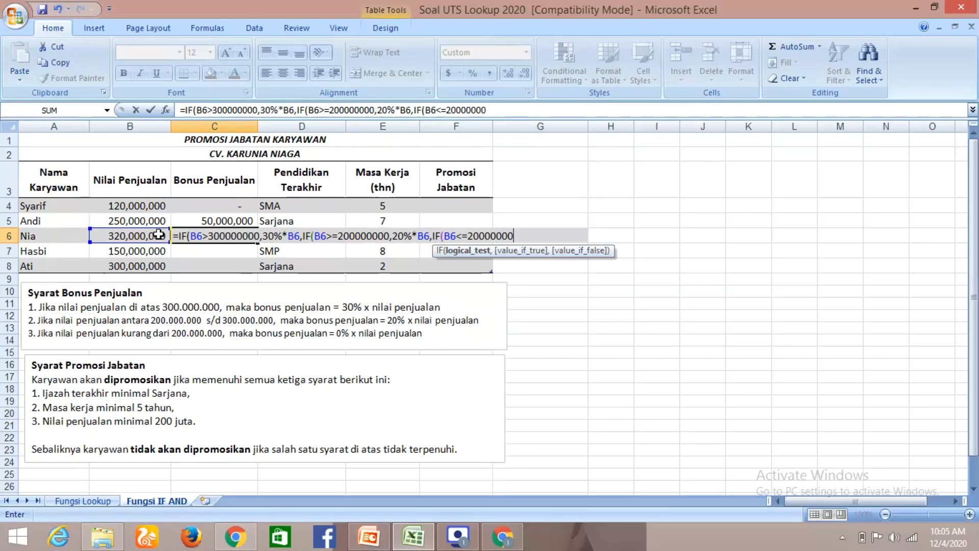
pyautogui.write('0,')
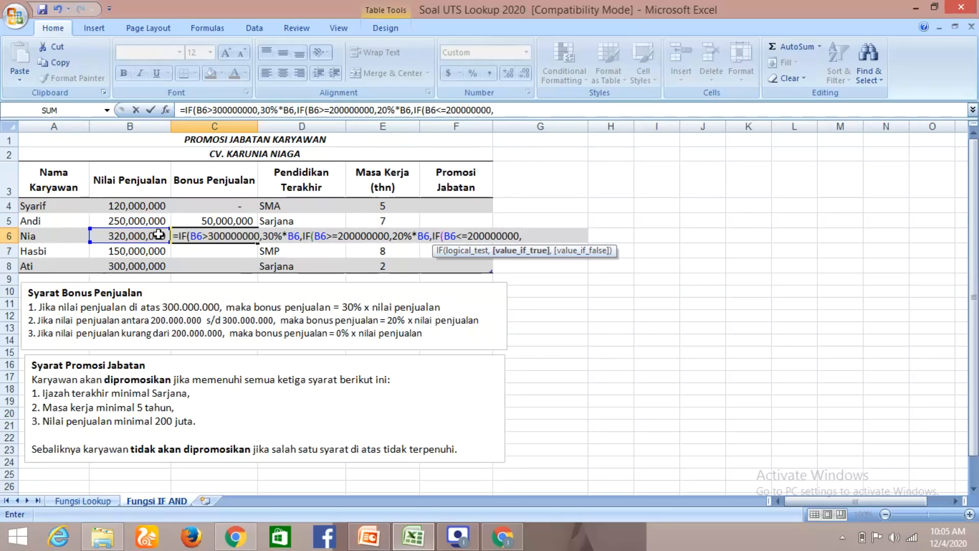
pyautogui.write('0%*')
pyautogui.click(142, 236)
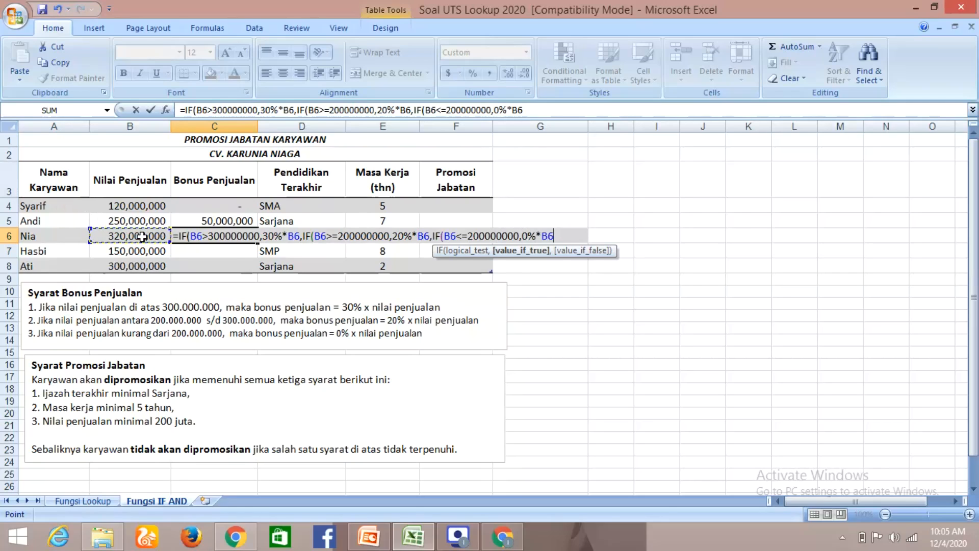
pyautogui.write(')))')
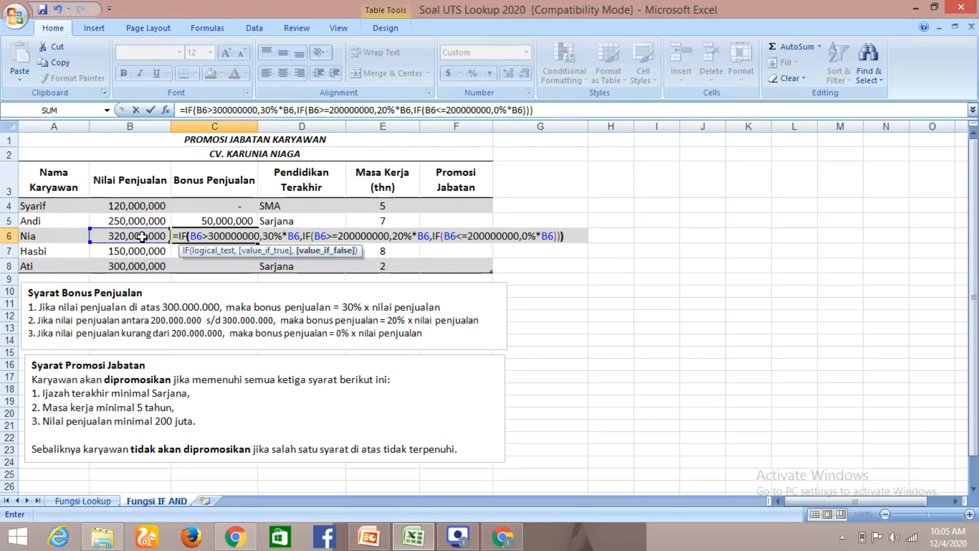
pyautogui.press('Return')
# Fill the bonus formula from C6 down through C8 and check the copied formula in C7.
pyautogui.click(224, 236)
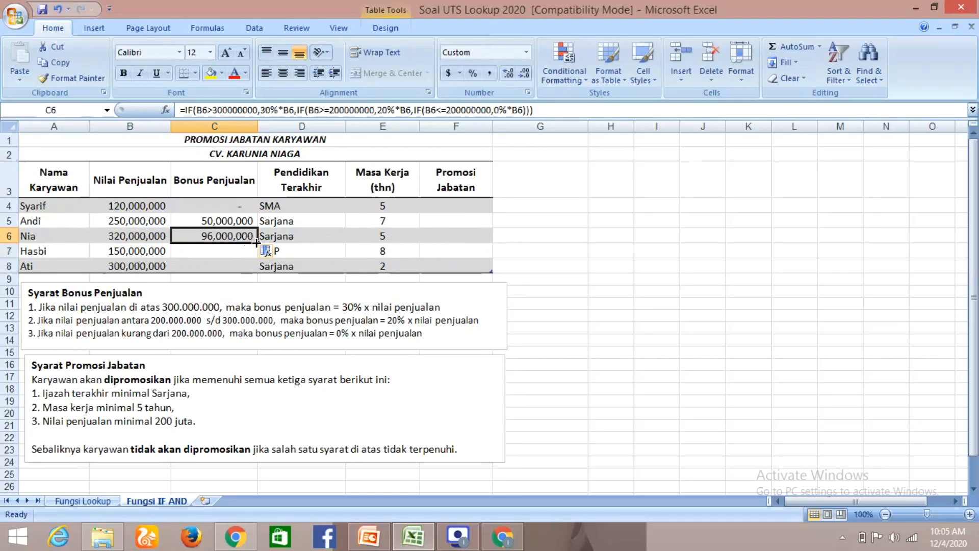
pyautogui.moveTo(256, 243); pyautogui.dragTo(253, 271)
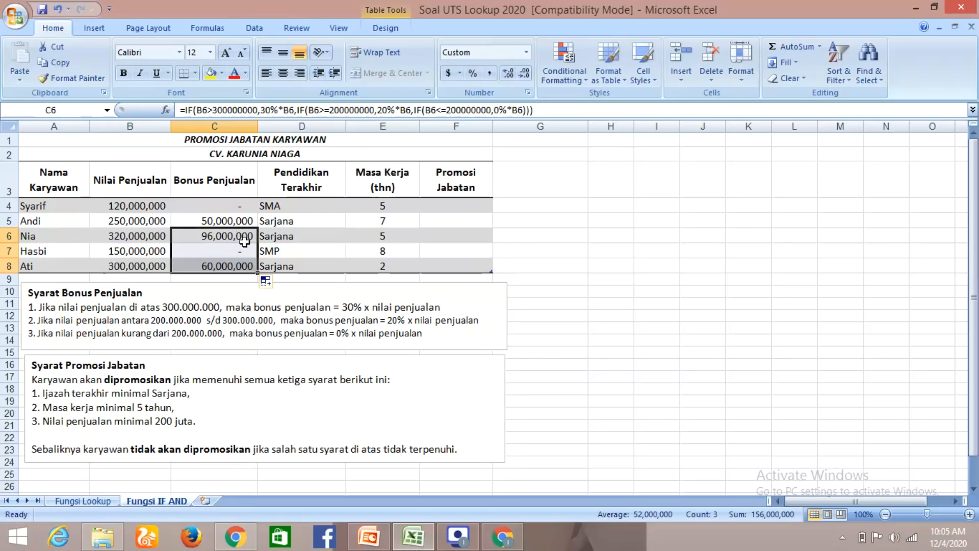
pyautogui.click(212, 250)
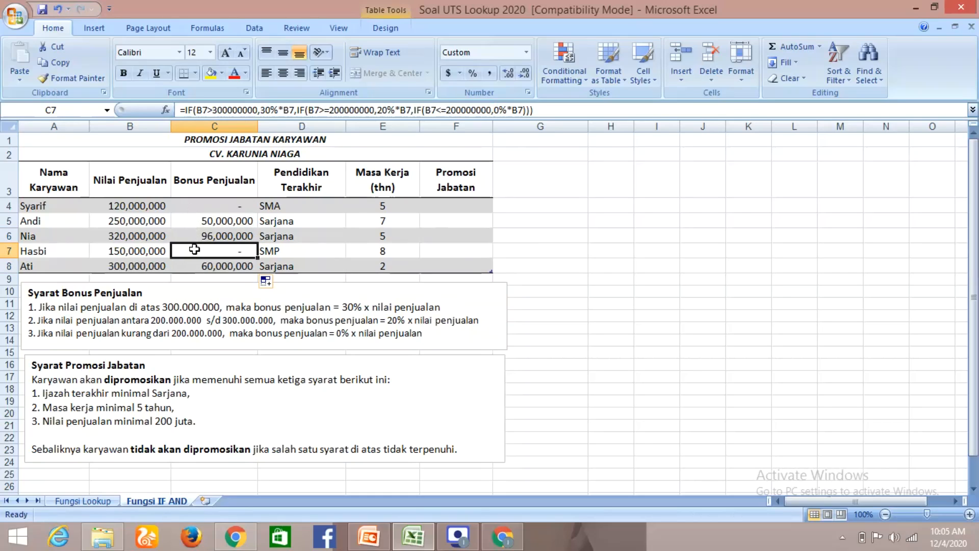
pyautogui.click(274, 187)
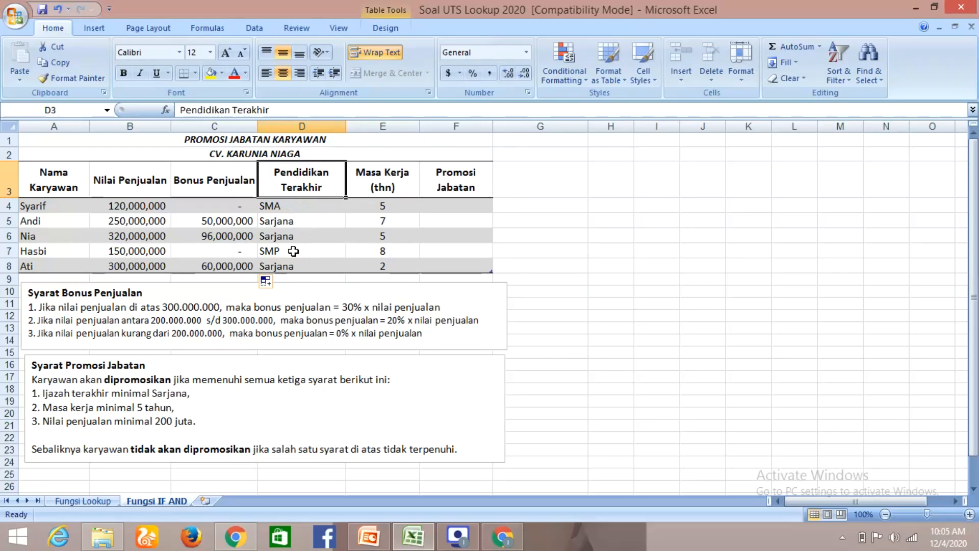
pyautogui.click(366, 187)
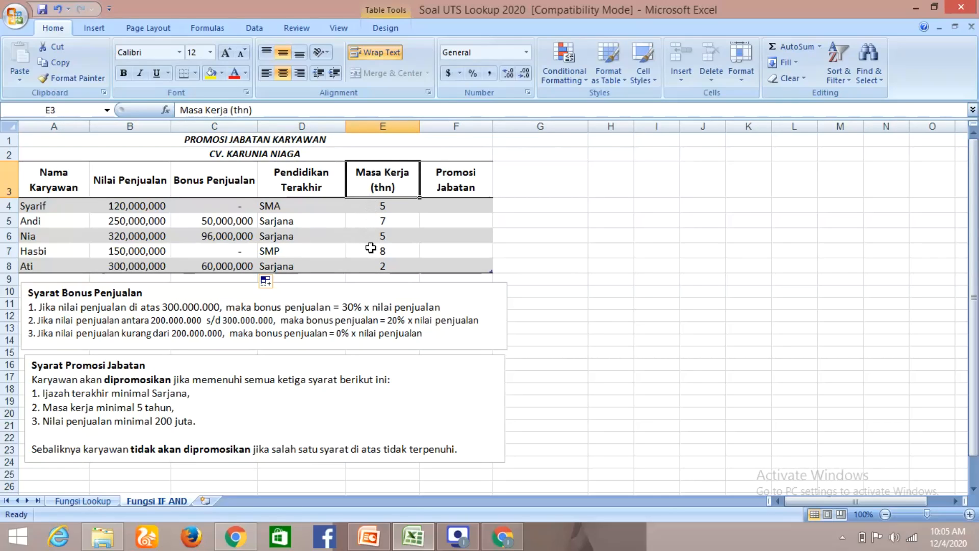
pyautogui.click(430, 187)
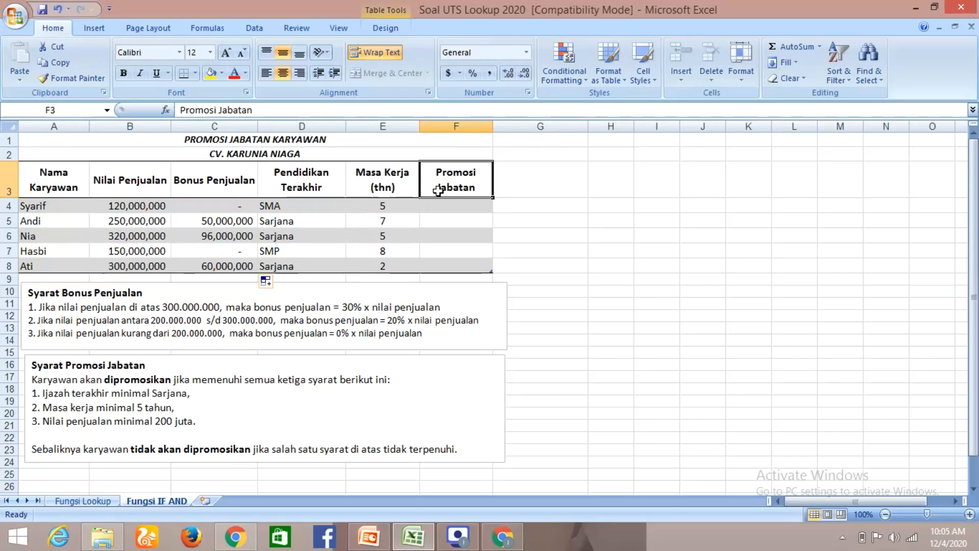
# Begin an IF formula in F4 with a nested AND whose first condition is D4="sarjana".
pyautogui.click(468, 210)
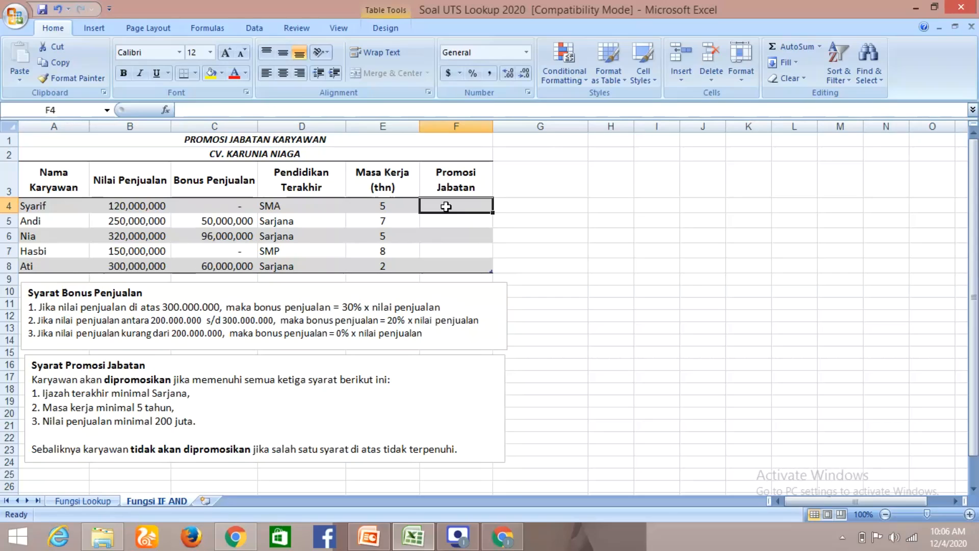
pyautogui.write('=')
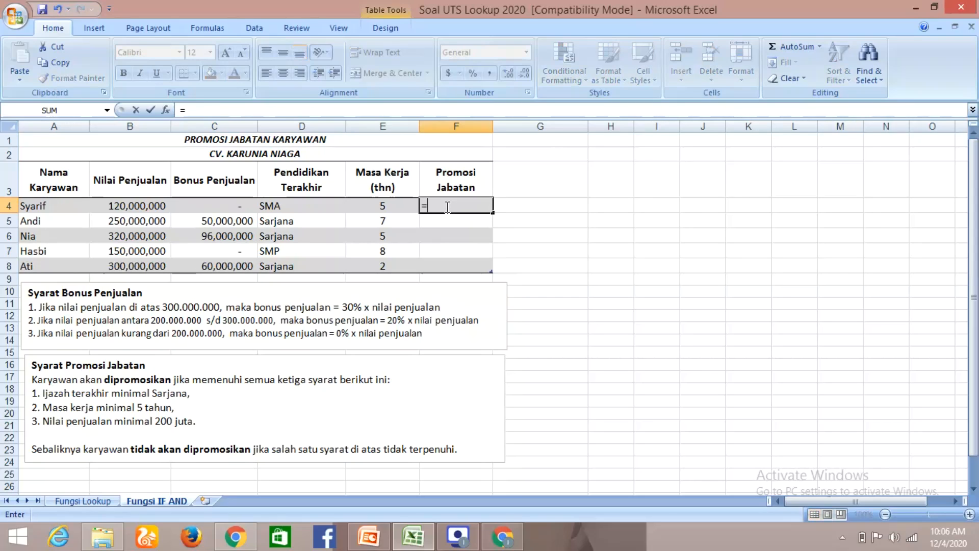
pyautogui.write('if')
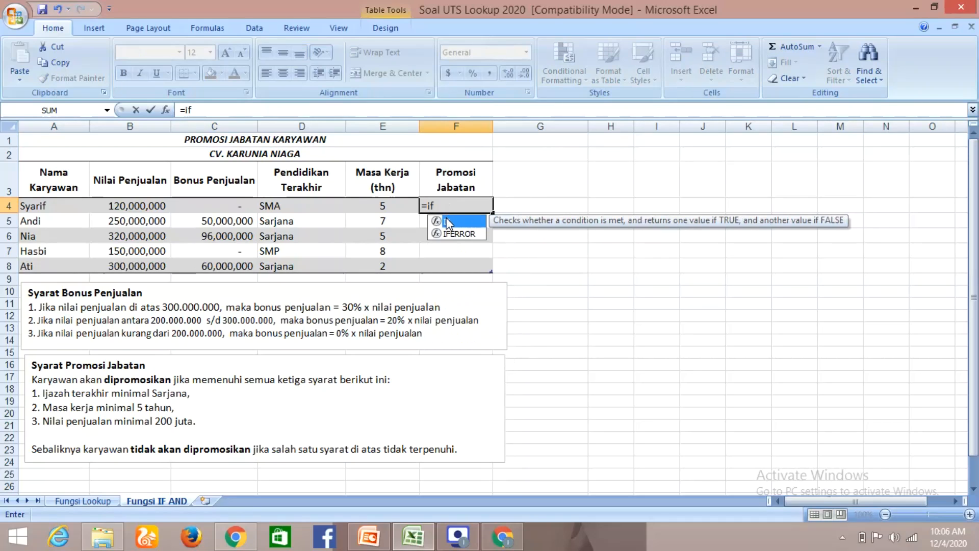
pyautogui.doubleClick(448, 221)
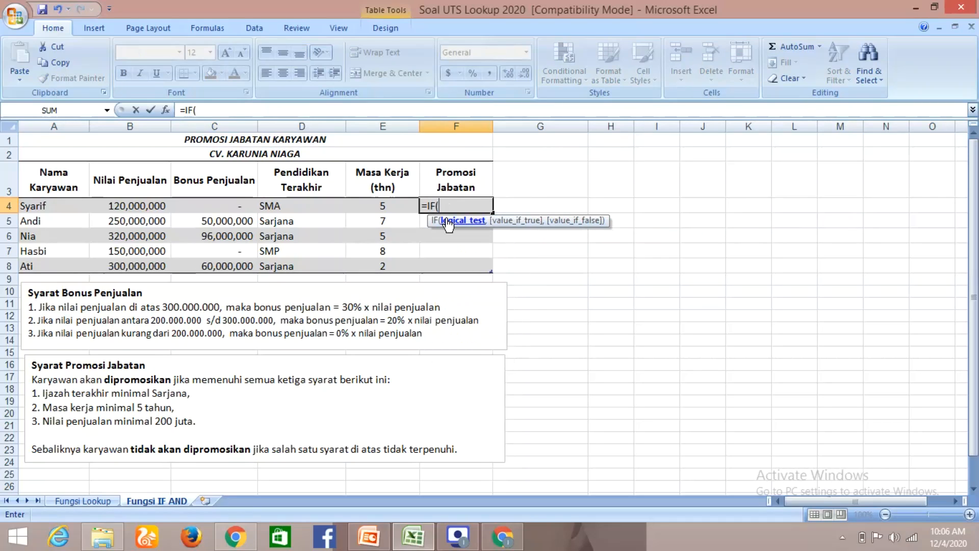
pyautogui.write('an')
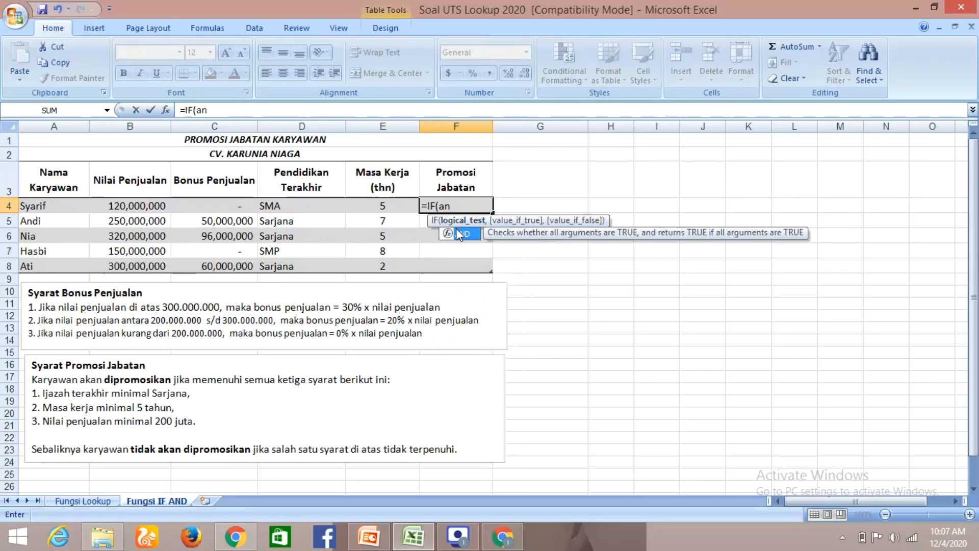
pyautogui.doubleClick(457, 231)
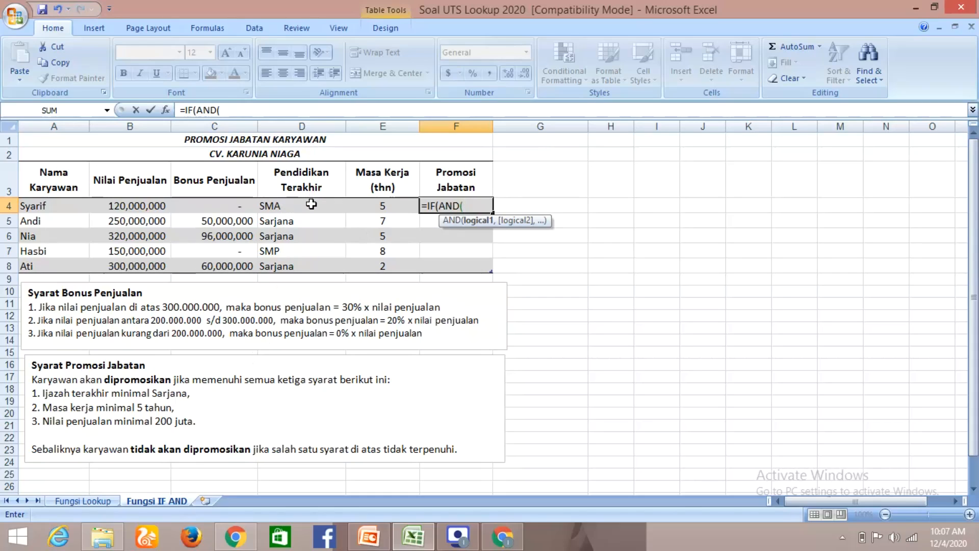
pyautogui.click(311, 205)
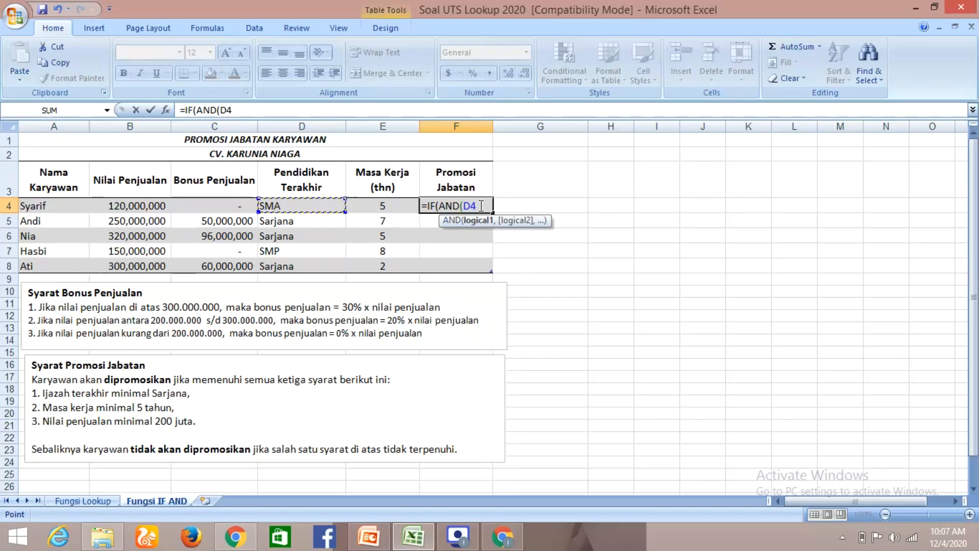
pyautogui.write('="sarjana')
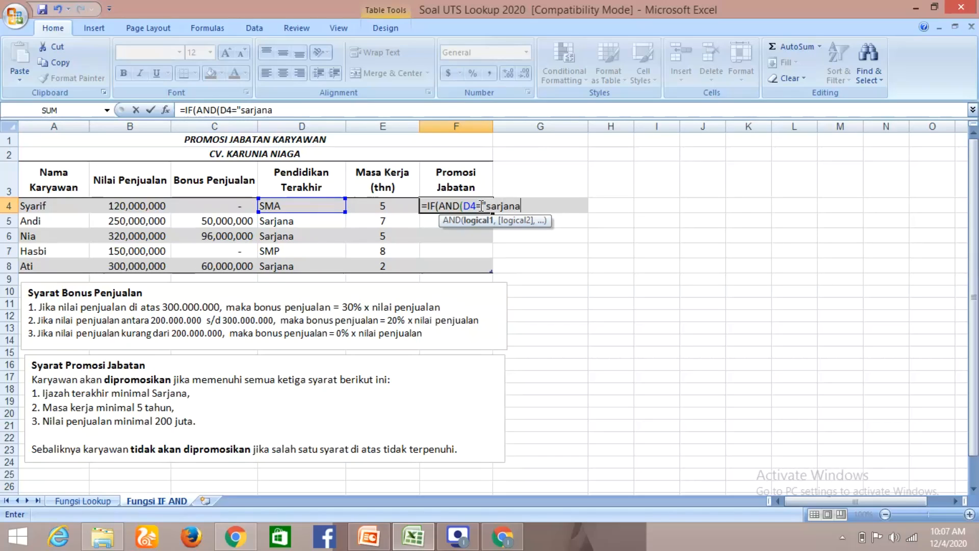
pyautogui.write('",')
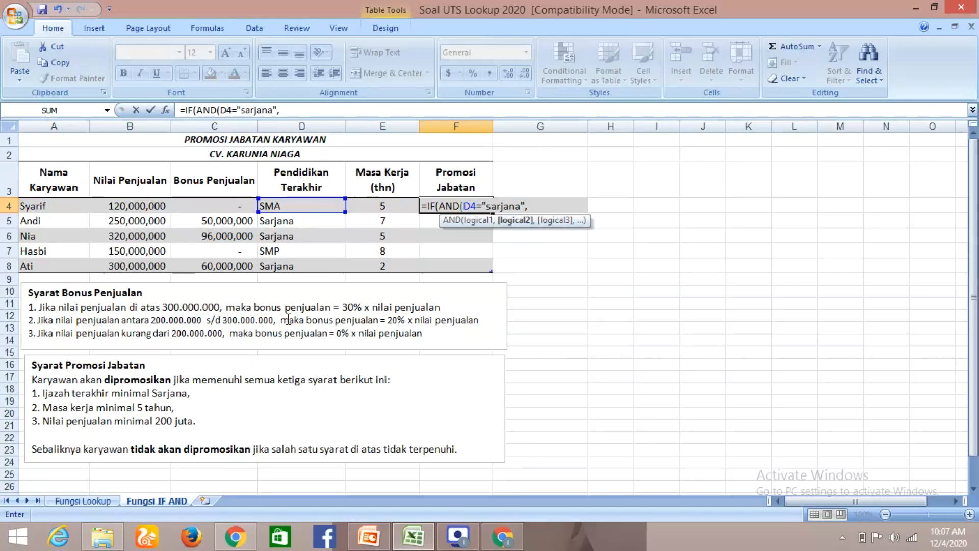
# Add the conditions E4>=5 and B4>=200000000 to the AND in F4's formula and close its parenthesis.
pyautogui.click(381, 209)
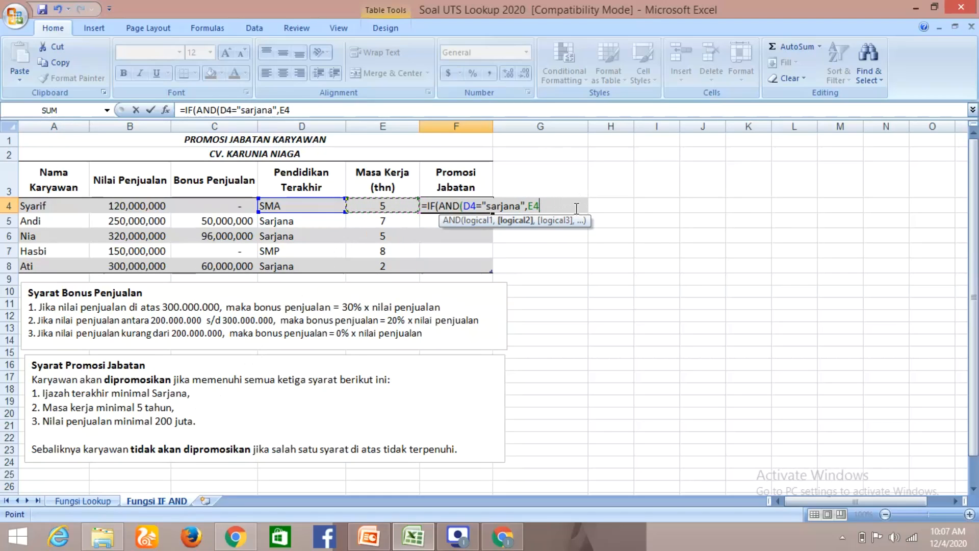
pyautogui.write('>=5')
pyautogui.write(',')
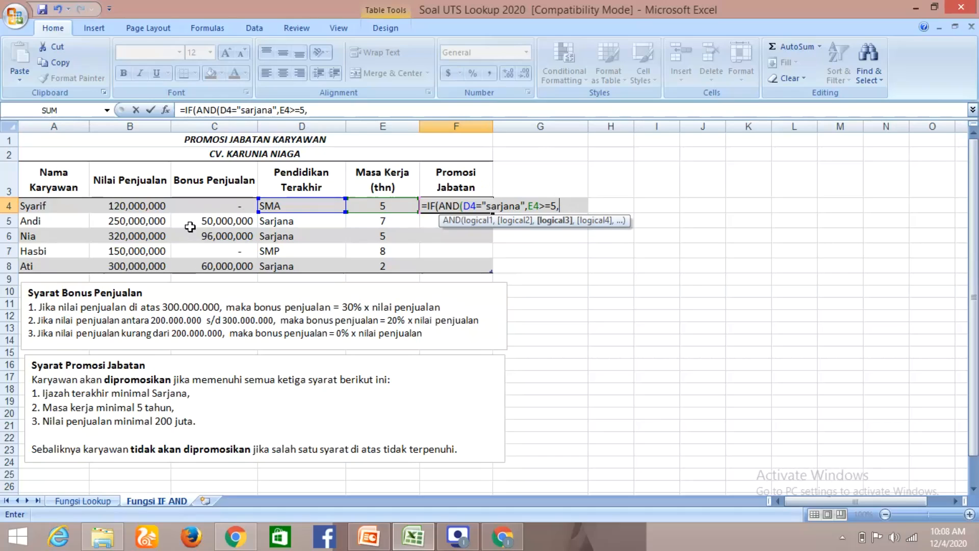
pyautogui.click(132, 208)
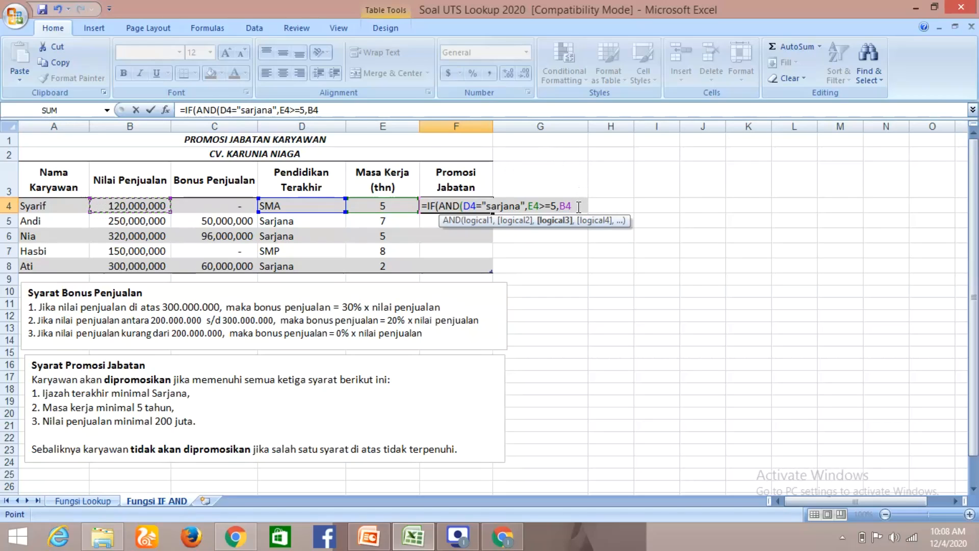
pyautogui.write('>=200')
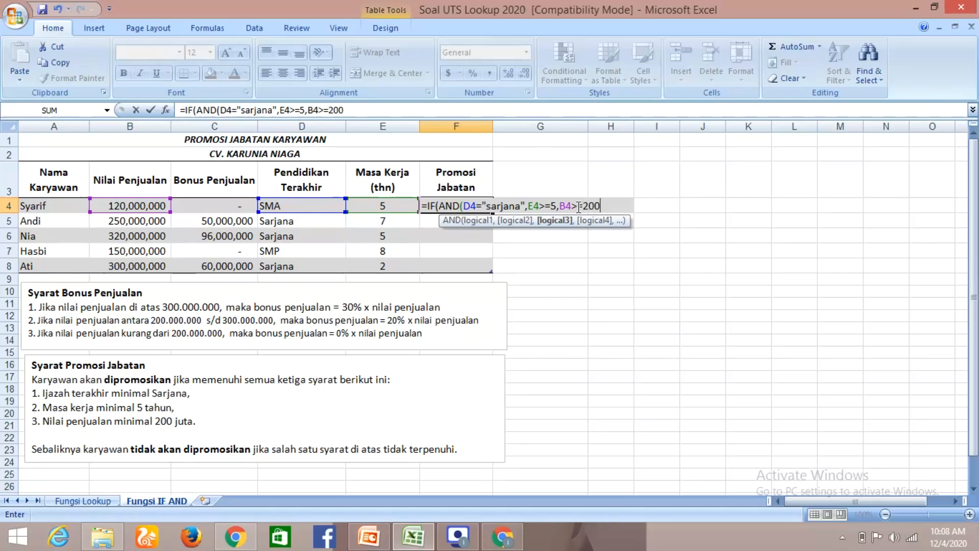
pyautogui.write('000000')
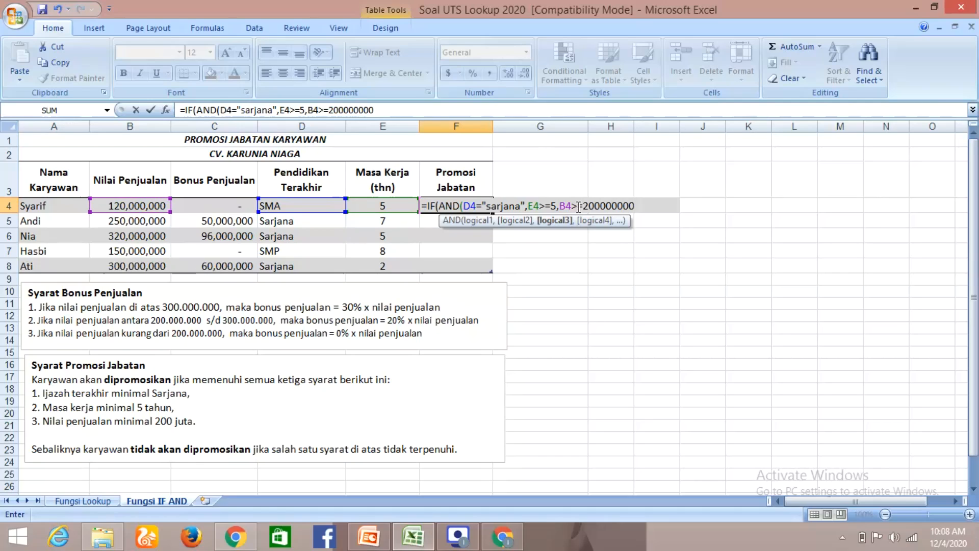
pyautogui.write(')')
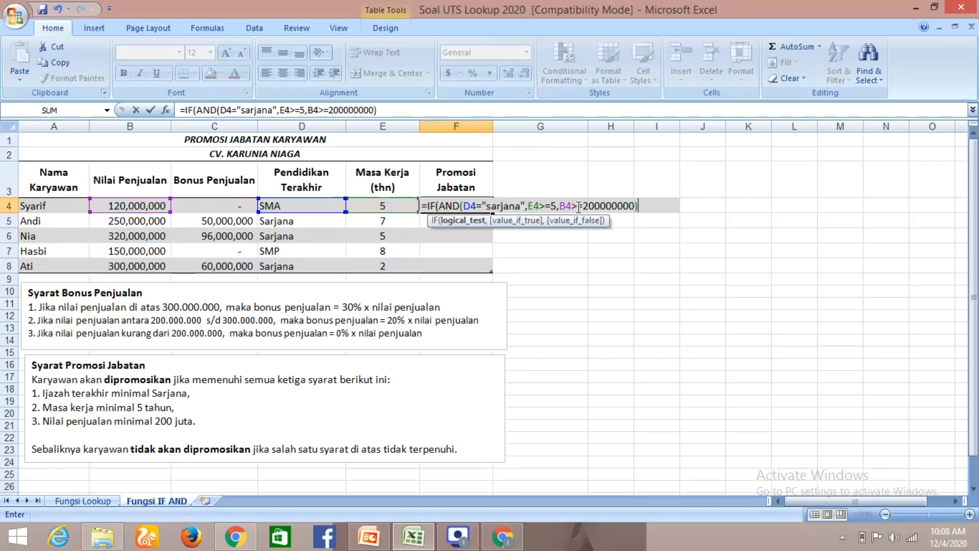
# Finish F4's IF formula with "Ya" when the AND test is true and "Tidak" otherwise, close the parenthesis and enter it.
pyautogui.write(',')
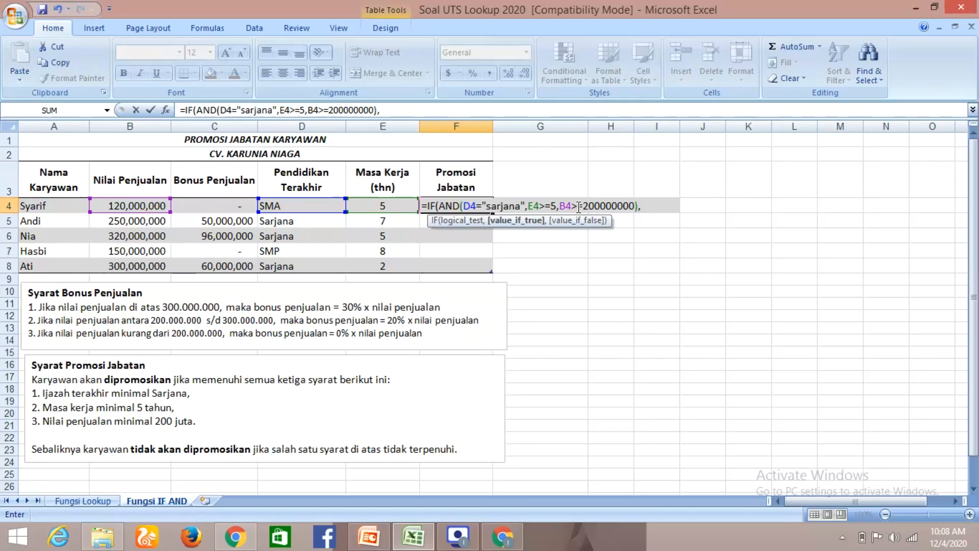
pyautogui.write('"')
pyautogui.write('Ya"')
pyautogui.write(',')
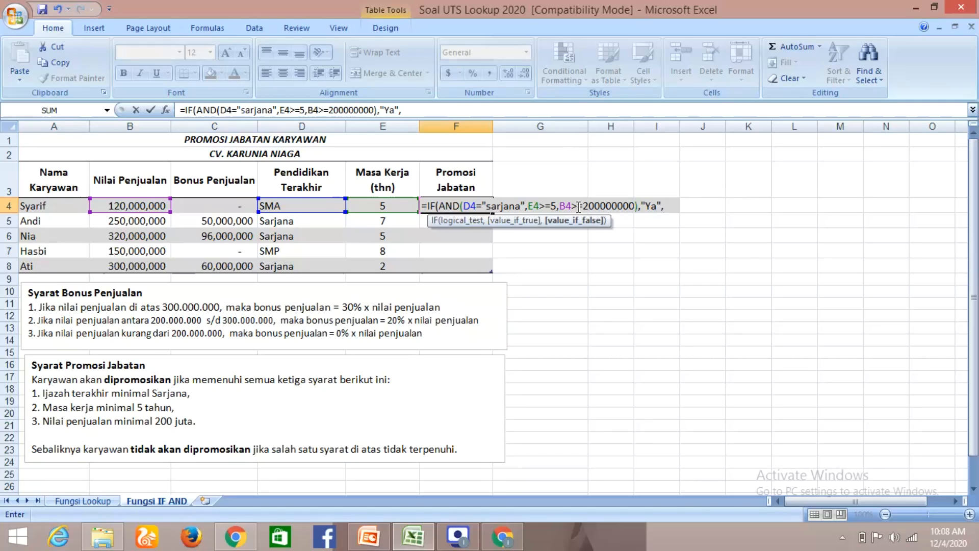
pyautogui.write('"')
pyautogui.write('Tida')
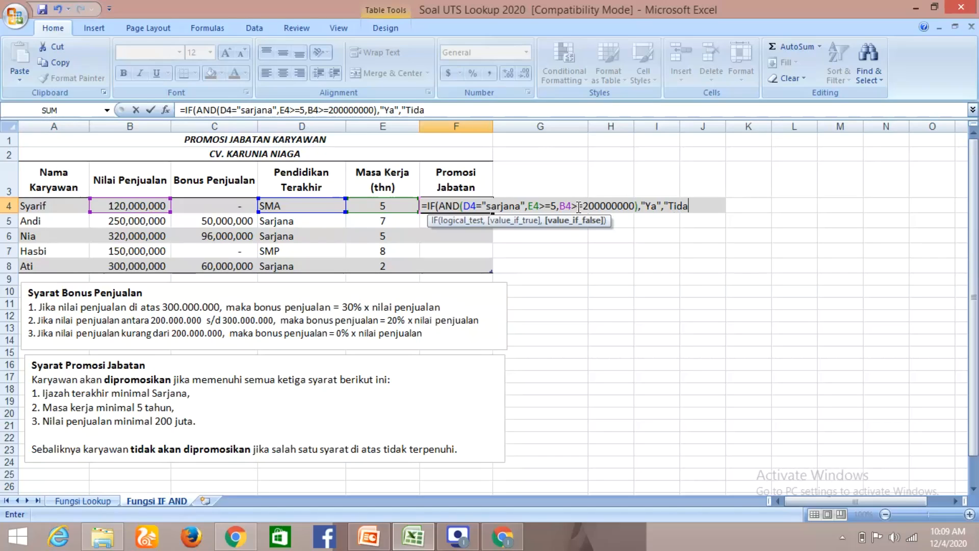
pyautogui.write('k")')
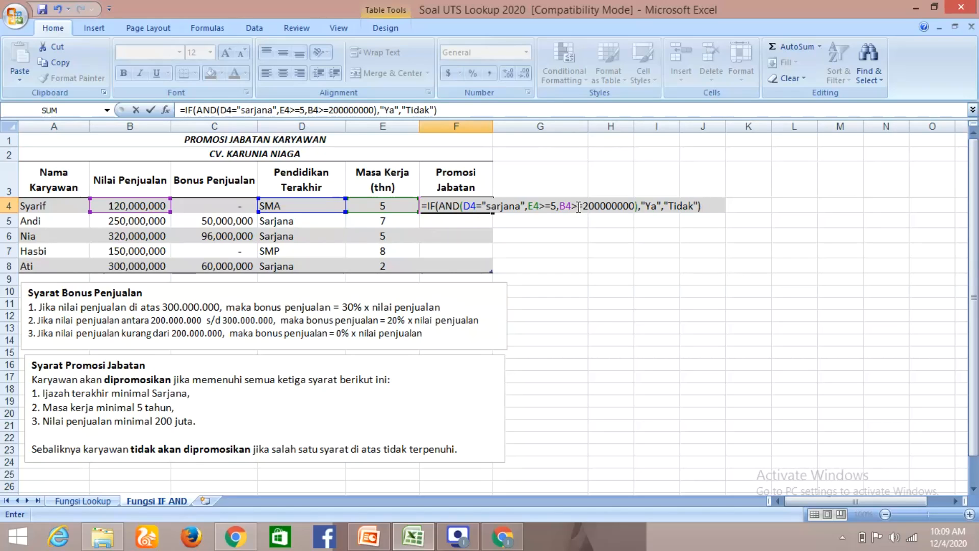
pyautogui.press('Return')
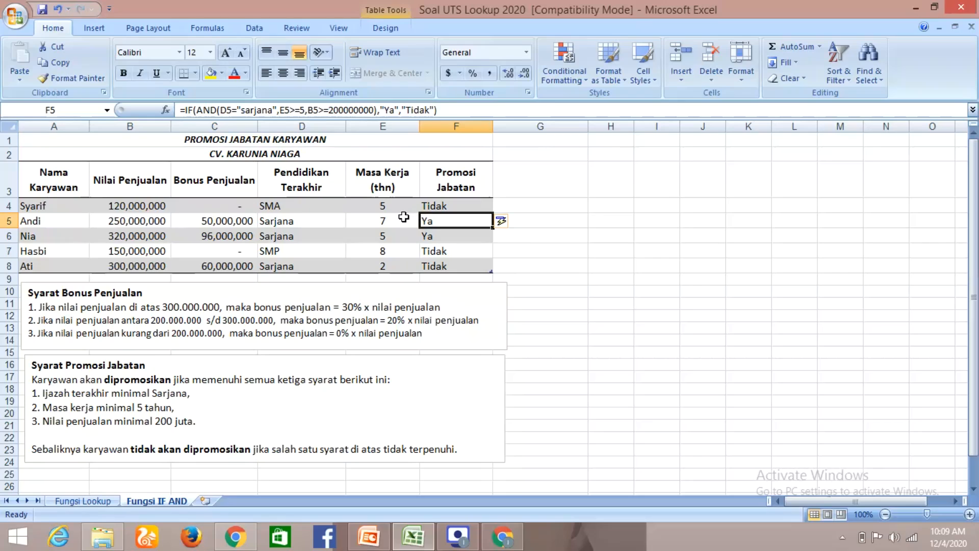
# Check row 4's education, years of service and sales value against the three promotion requirements.
pyautogui.click(47, 207)
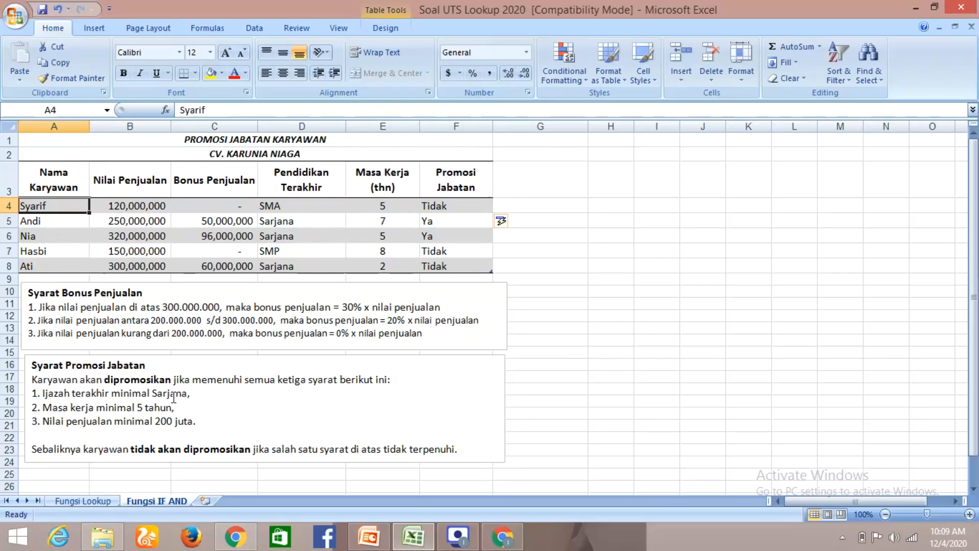
pyautogui.click(295, 203)
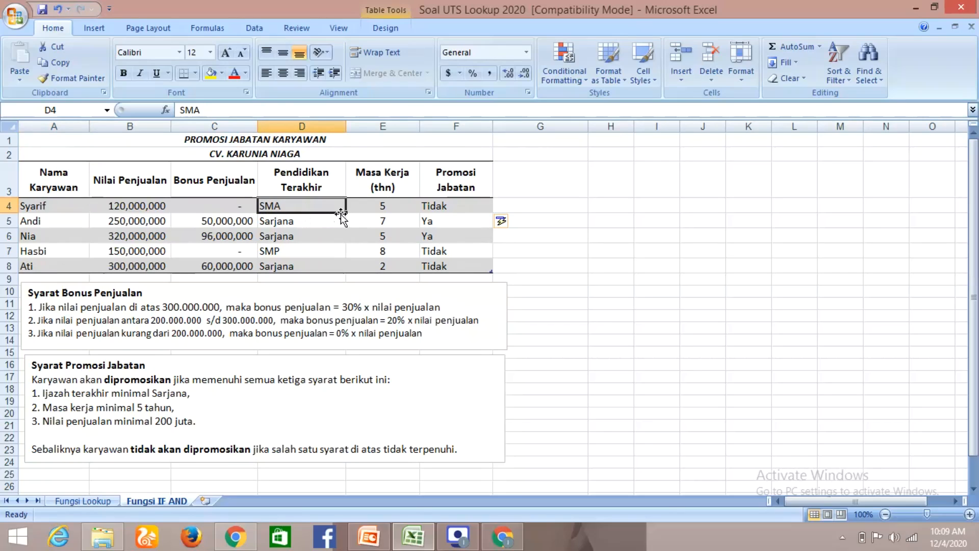
pyautogui.click(368, 207)
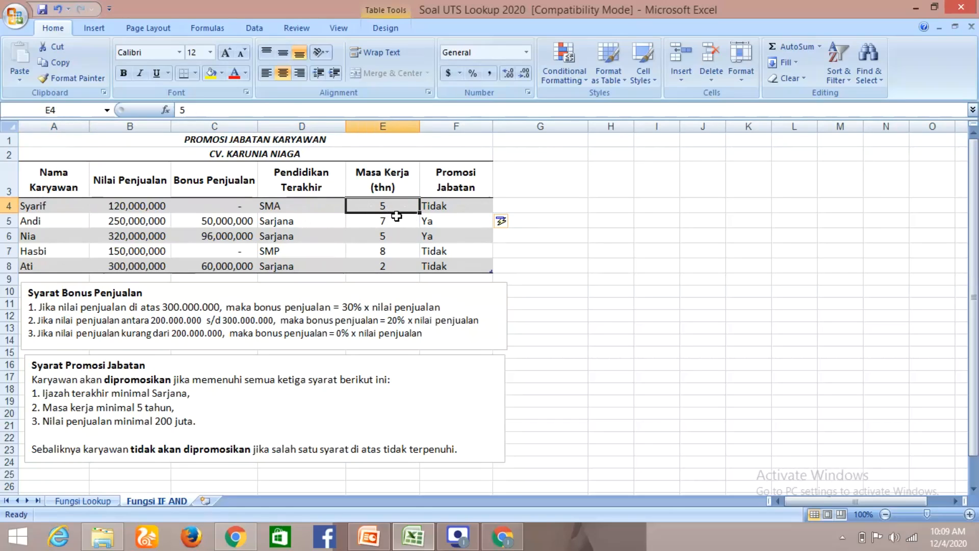
pyautogui.click(154, 209)
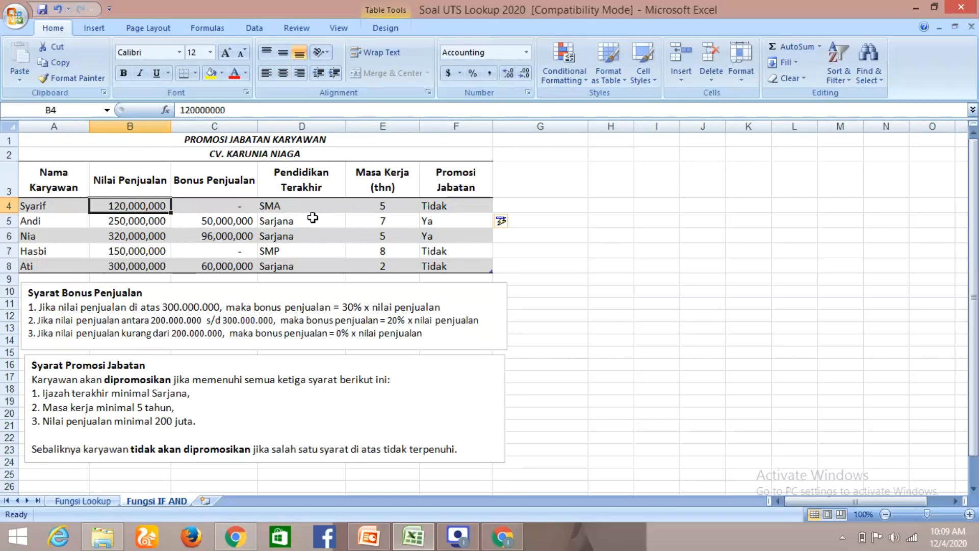
pyautogui.click(378, 205)
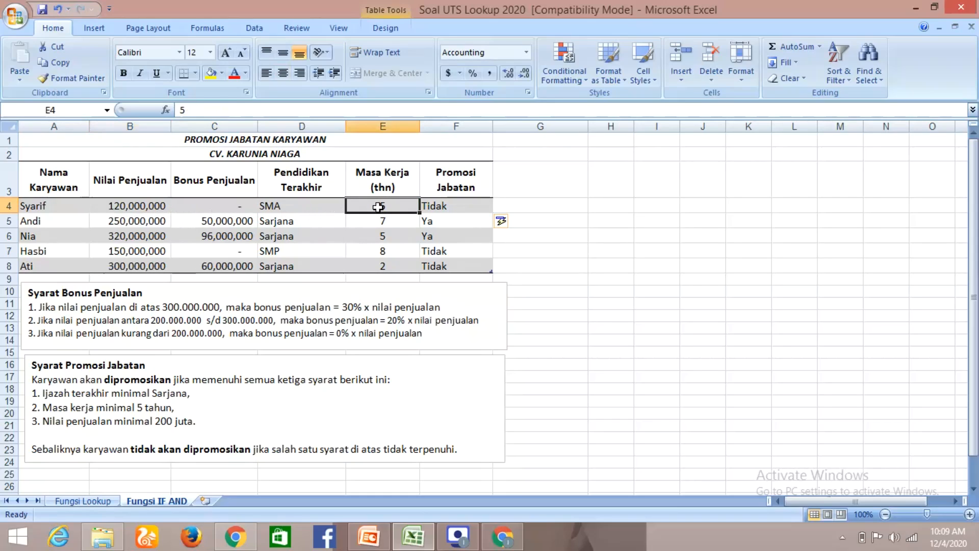
pyautogui.click(323, 211)
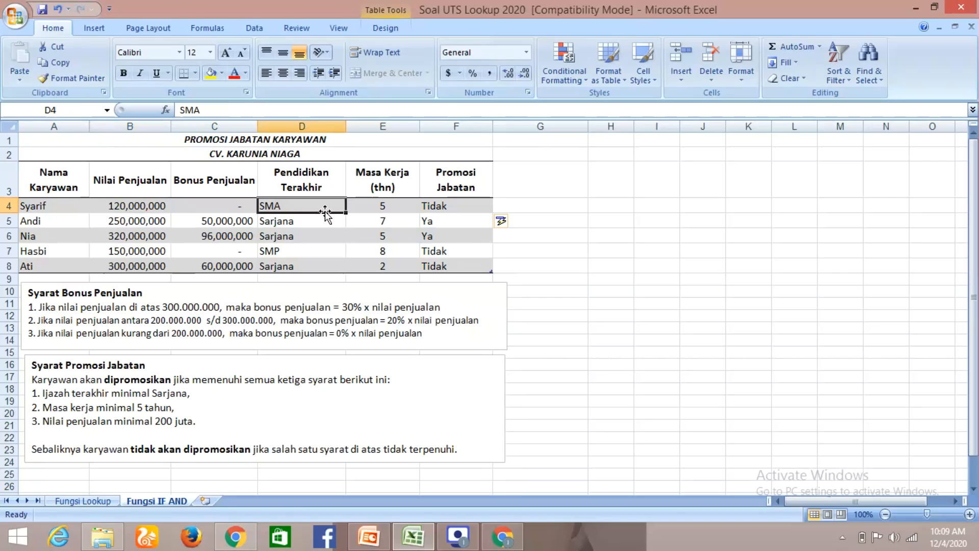
# Clear the automatically filled promotion formulas from cells F5 through F8, keeping the one in F4.
pyautogui.click(456, 222)
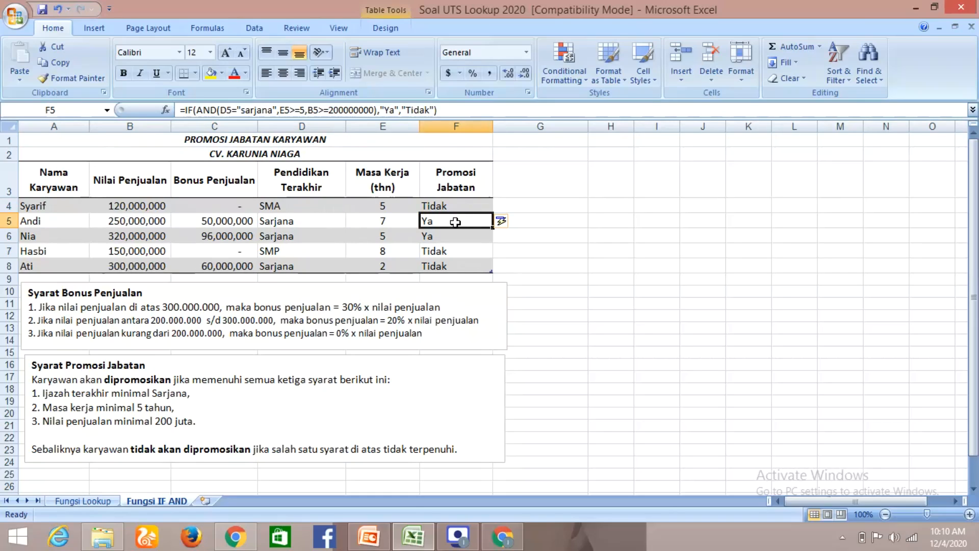
pyautogui.doubleClick(455, 222)
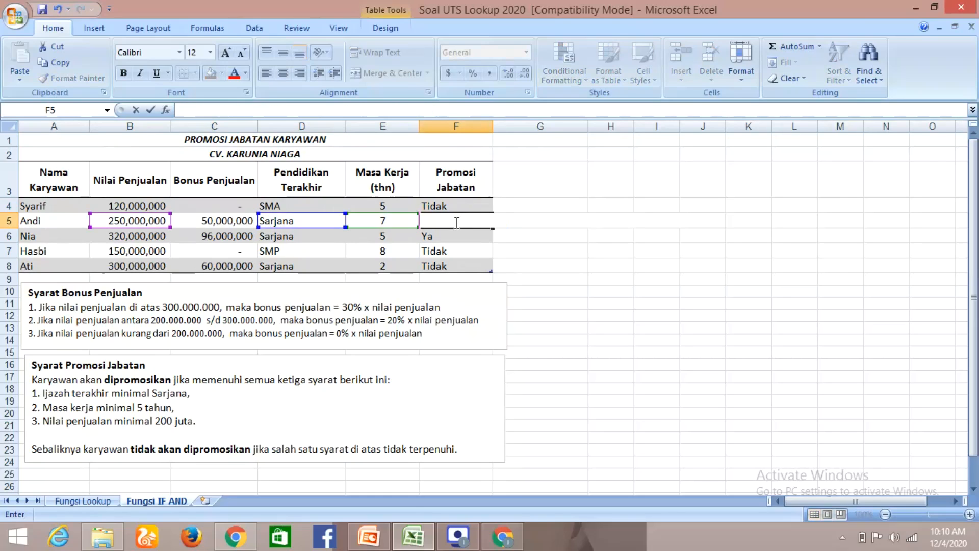
pyautogui.click(460, 233)
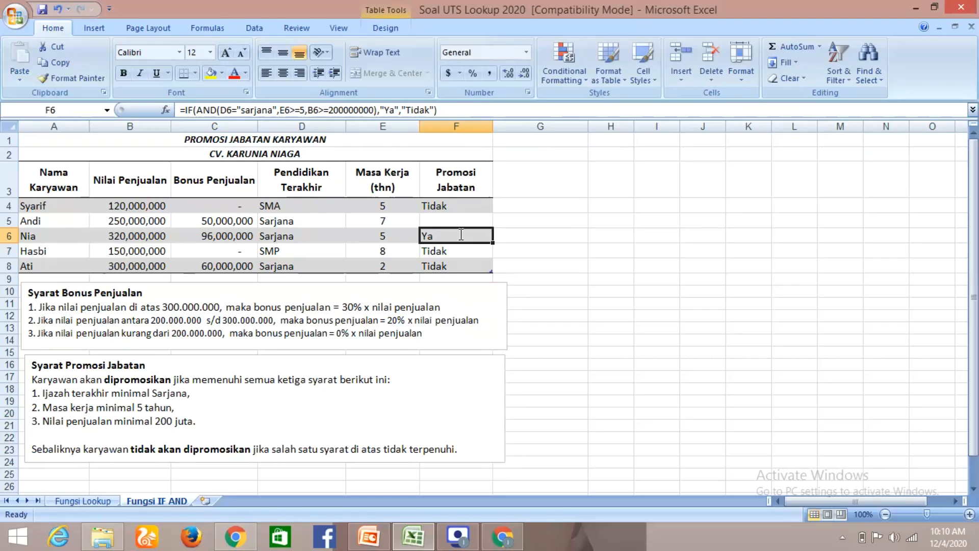
pyautogui.doubleClick(461, 234)
pyautogui.click(461, 251)
pyautogui.doubleClick(464, 249)
pyautogui.click(466, 267)
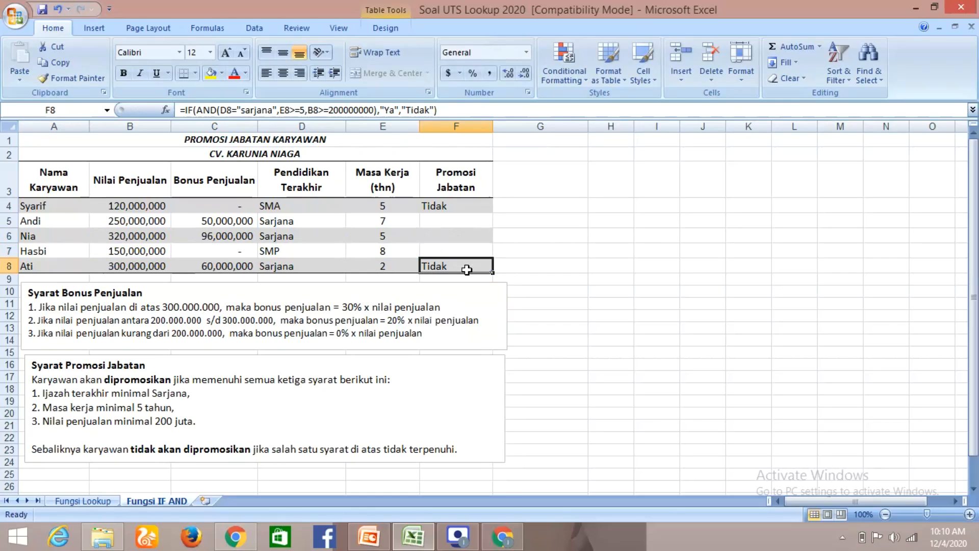
pyautogui.doubleClick(468, 269)
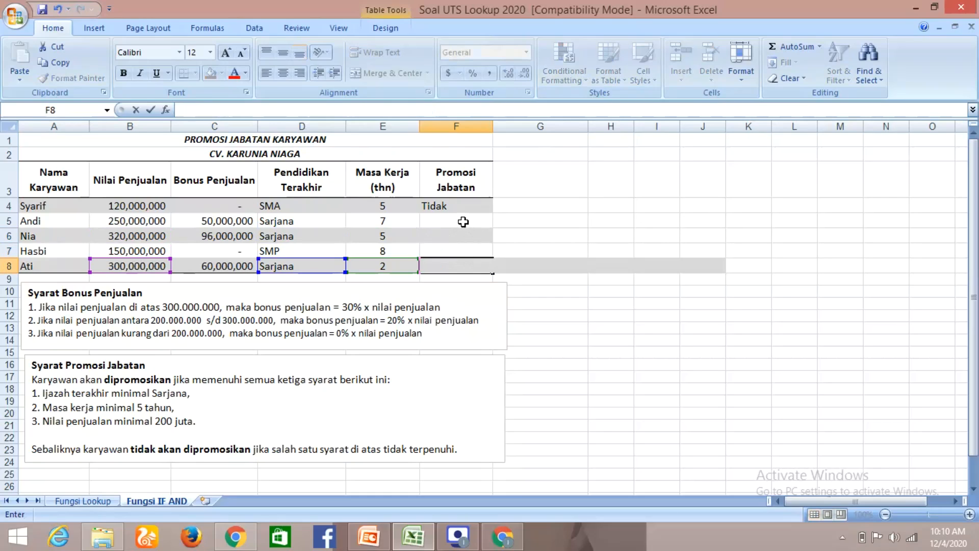
# Begin an IF formula in F5 with a nested AND whose first condition is D5="sarjana".
pyautogui.click(463, 221)
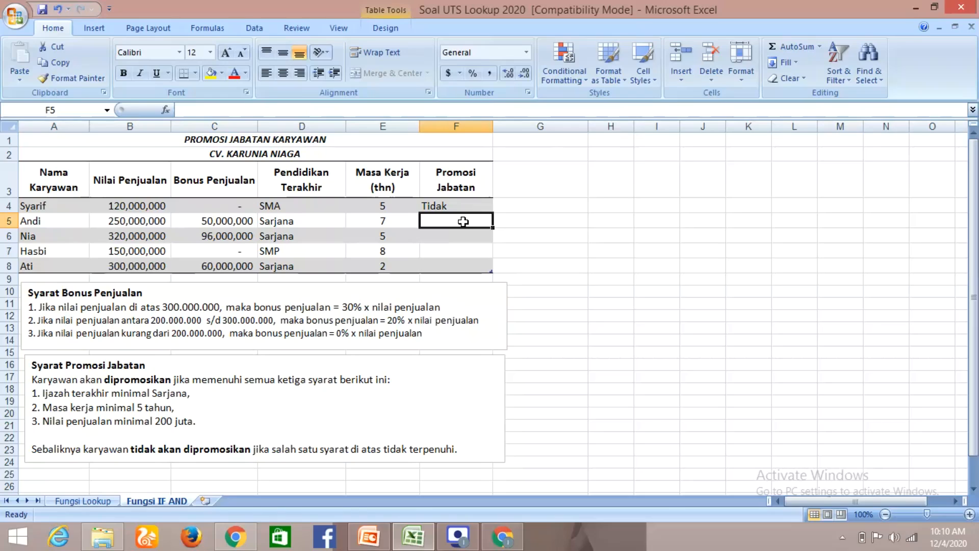
pyautogui.write('=if')
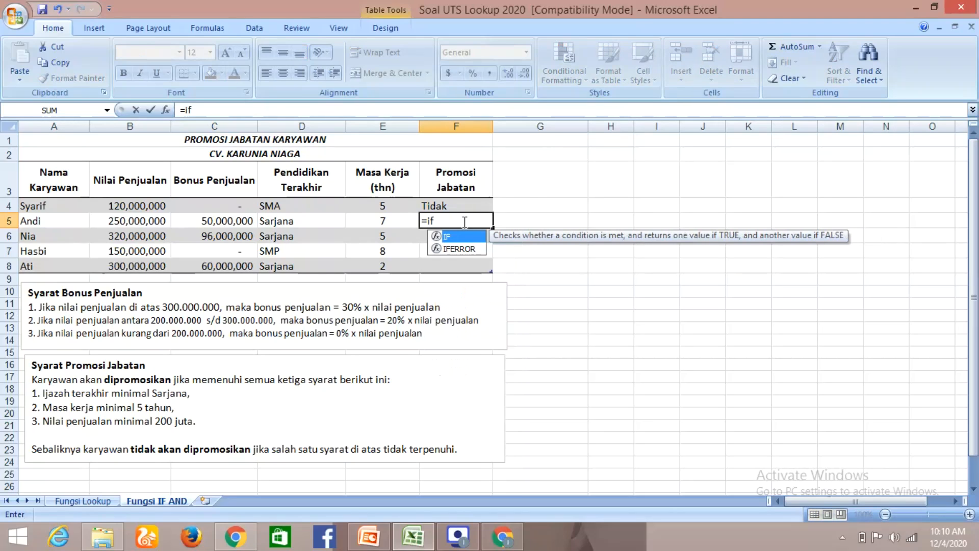
pyautogui.doubleClick(457, 235)
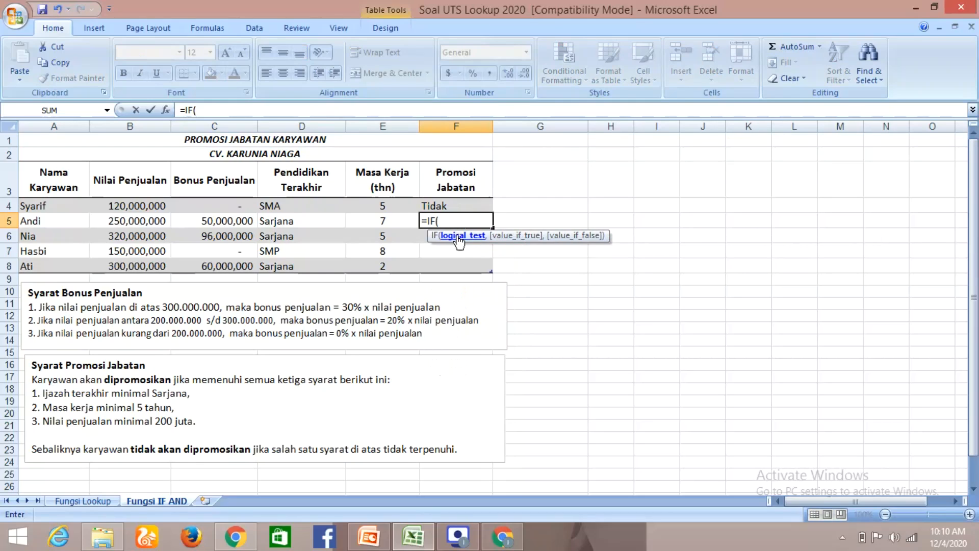
pyautogui.write('an')
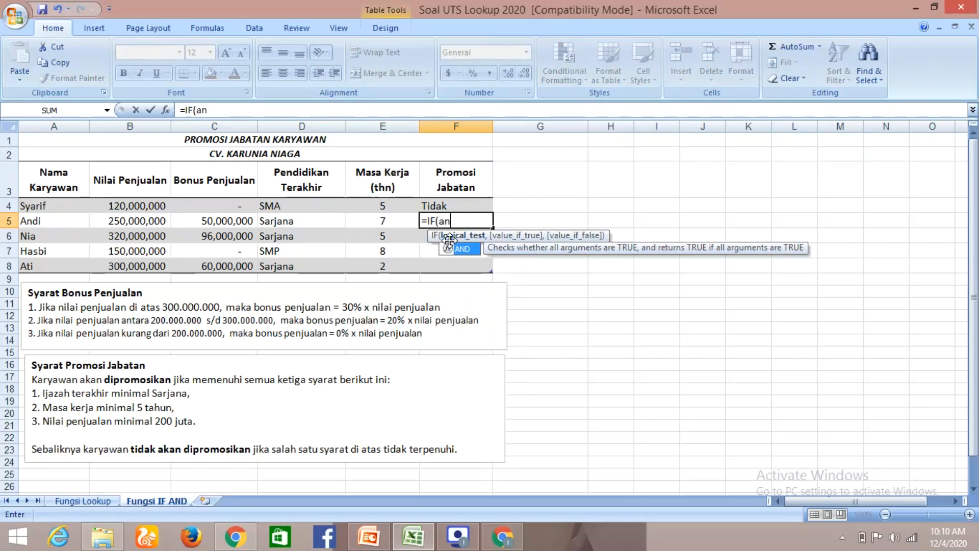
pyautogui.doubleClick(459, 248)
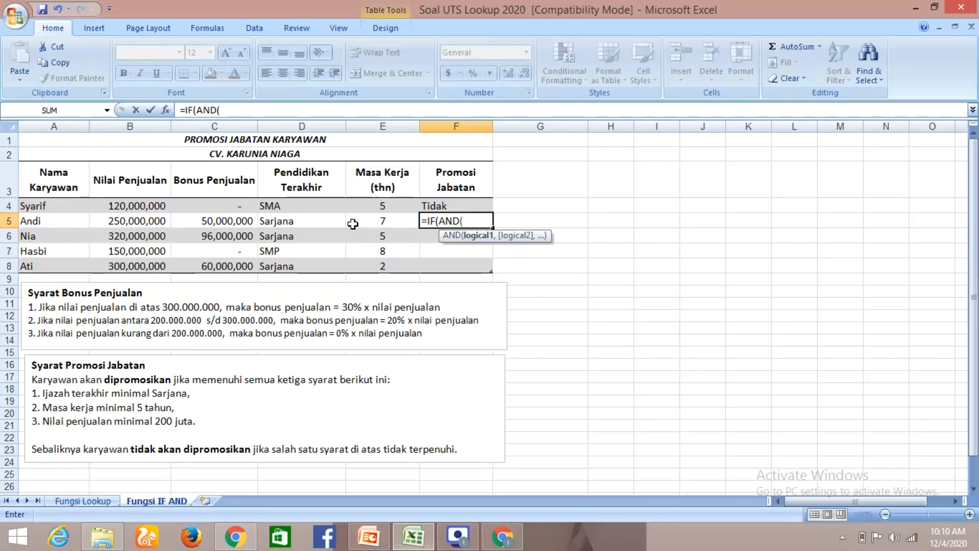
pyautogui.click(302, 227)
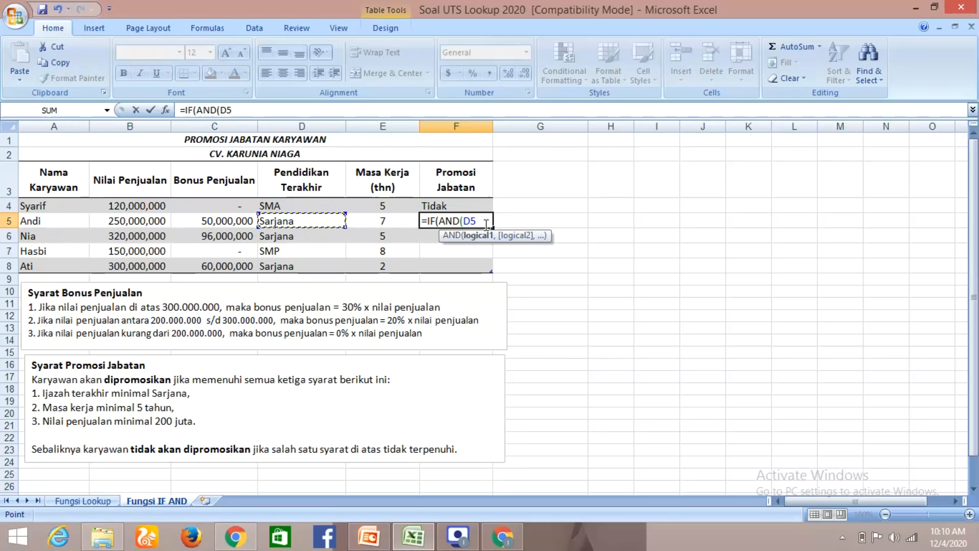
pyautogui.write('="sarjana')
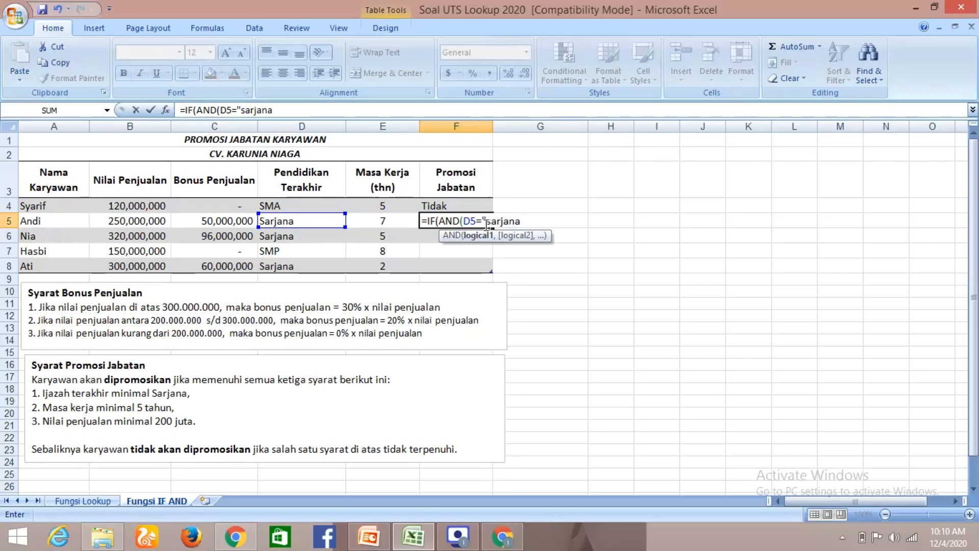
pyautogui.write('",')
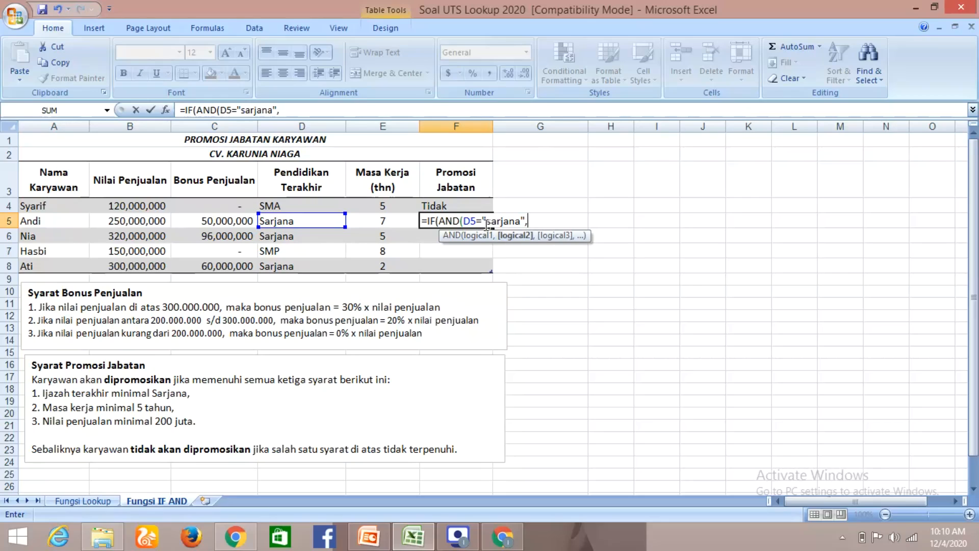
# Add the conditions E5>=5 and B5>=200000000 to the AND in F5's formula and close its parenthesis.
pyautogui.click(401, 219)
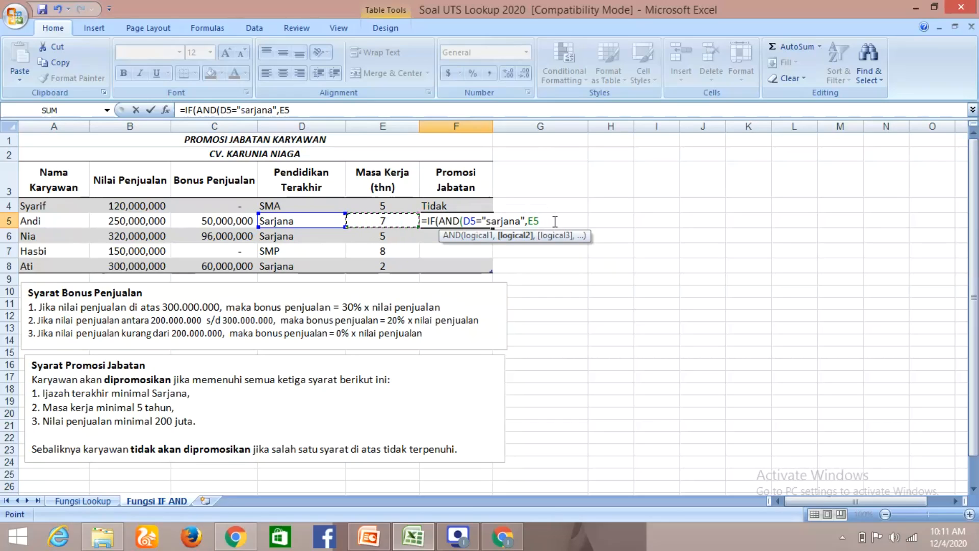
pyautogui.write('>=5,')
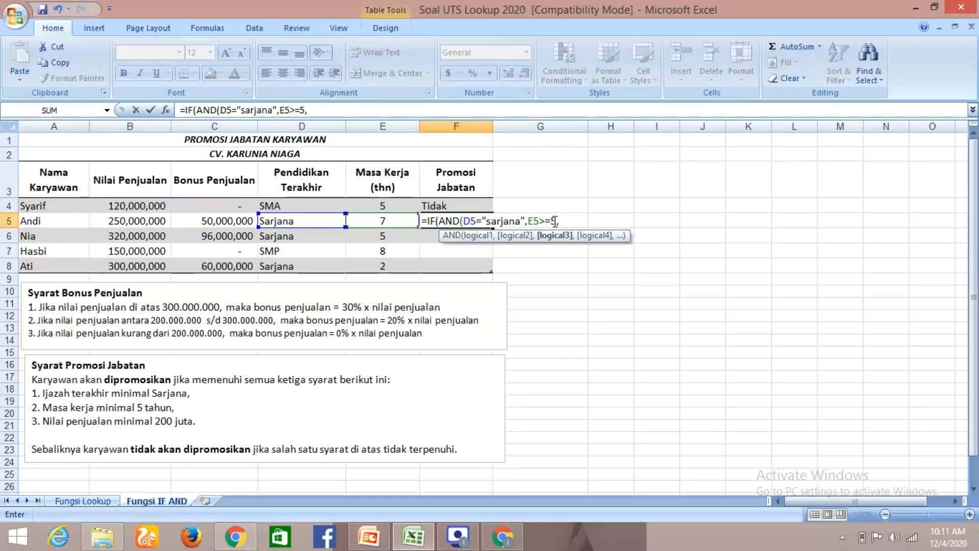
pyautogui.click(137, 224)
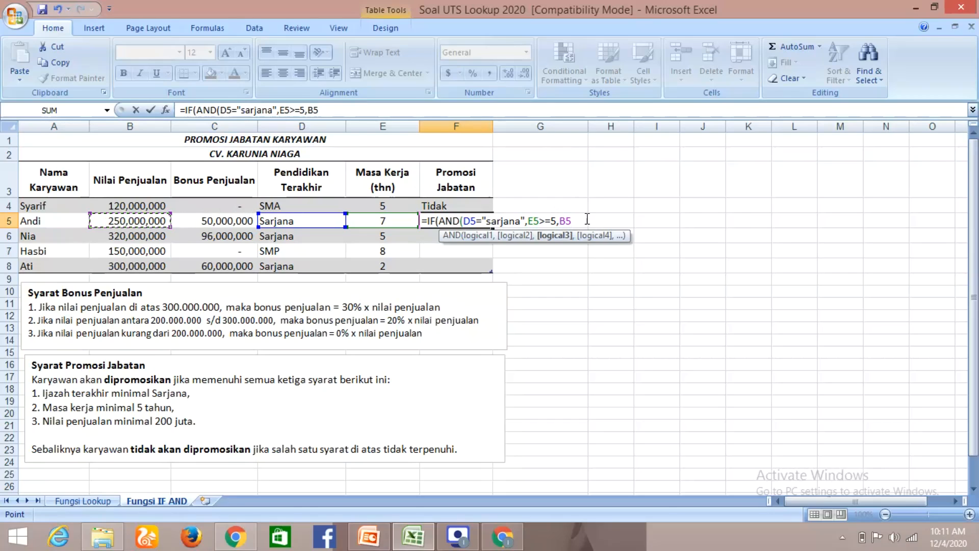
pyautogui.write('>=200000000')
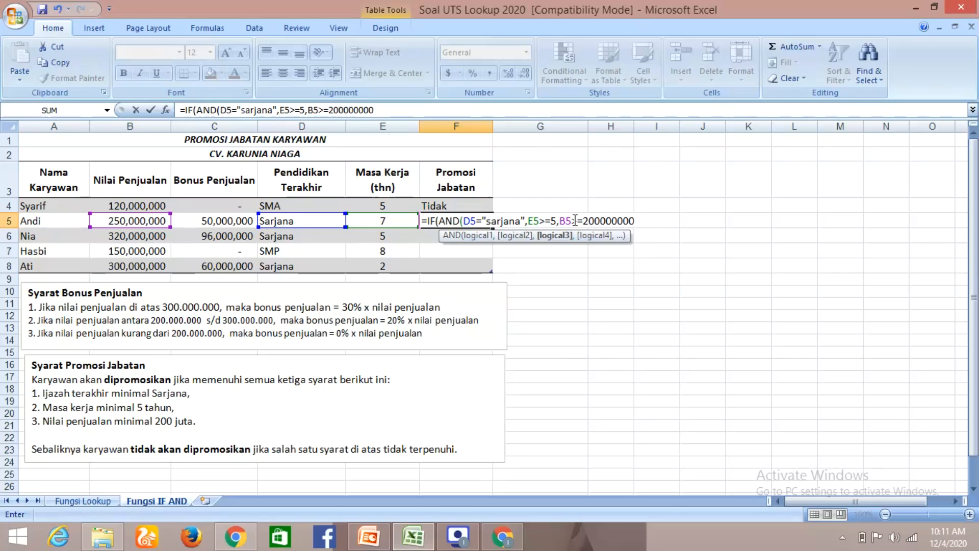
pyautogui.write('),"')
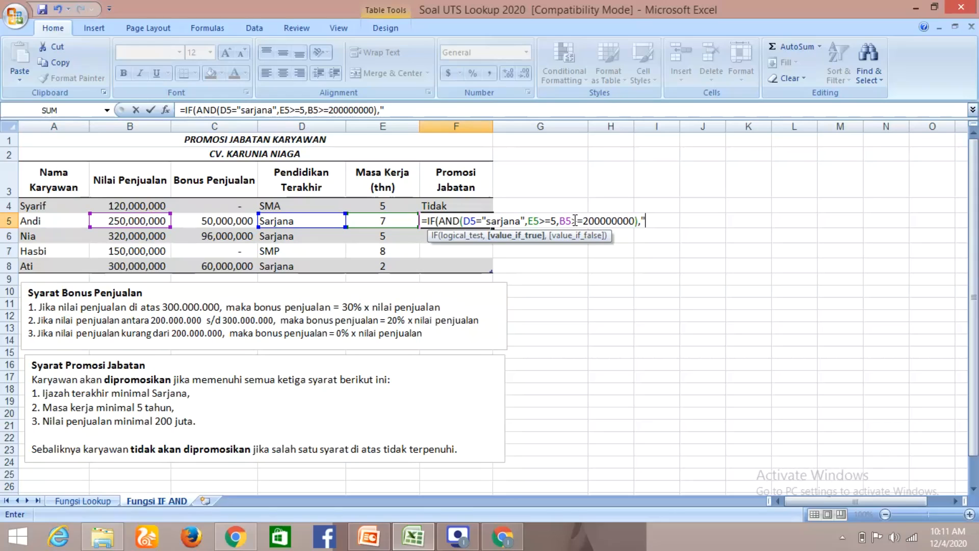
# Complete F5's formula with "ya" for the true result and "Tidak" for the false result, then enter it.
pyautogui.write('ya",')
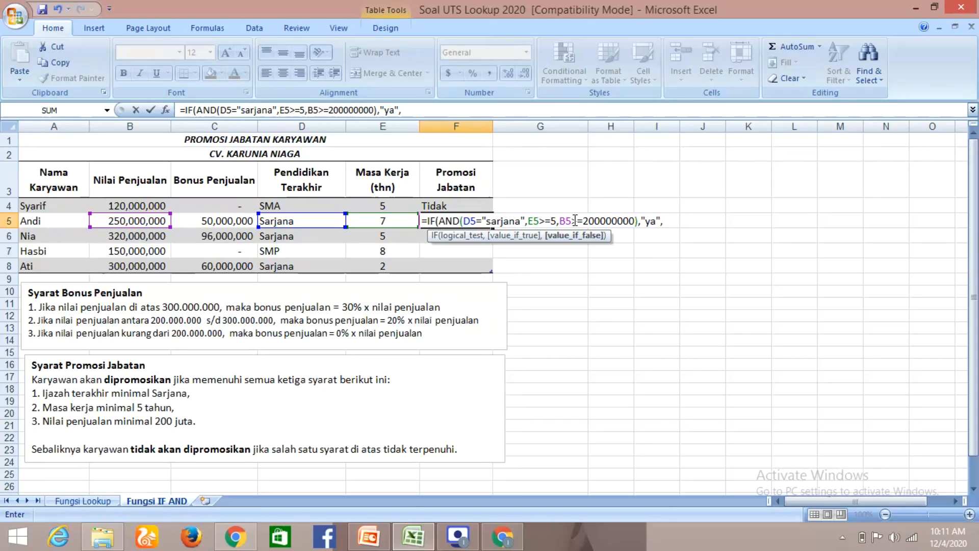
pyautogui.write('"ti')
pyautogui.press('BackSpace')
pyautogui.press('BackSpace')
pyautogui.write('Tidak")')
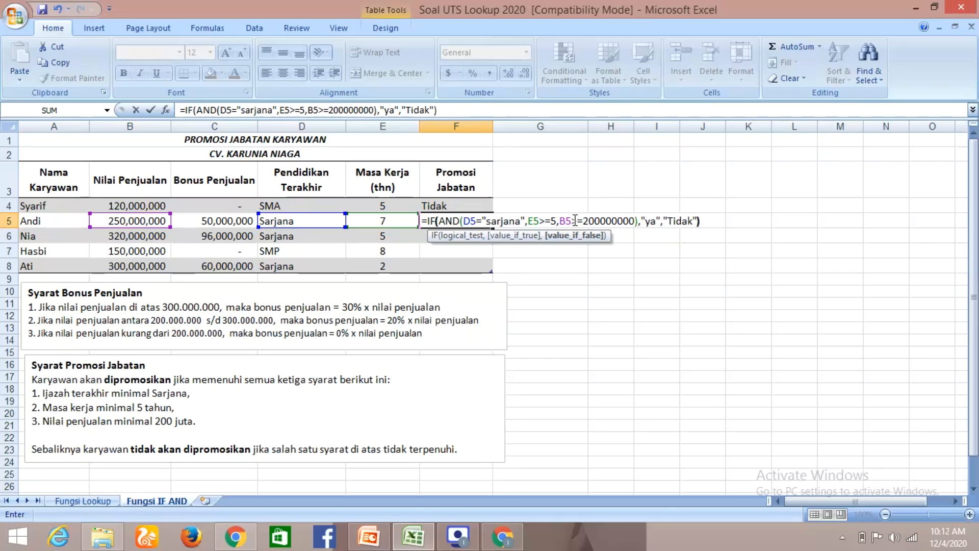
pyautogui.press('Return')
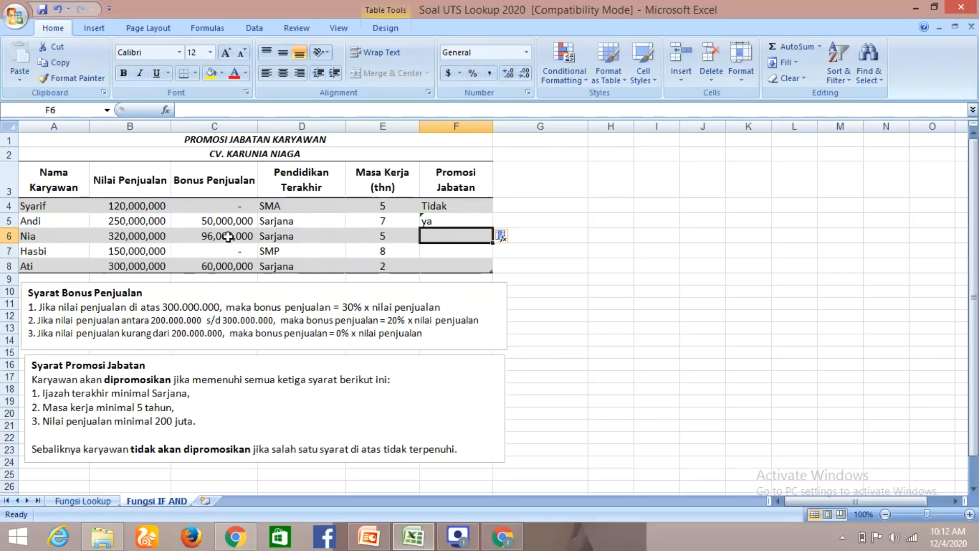
# Check row 5's education, years of service and sales value against the promotion requirements.
pyautogui.click(282, 223)
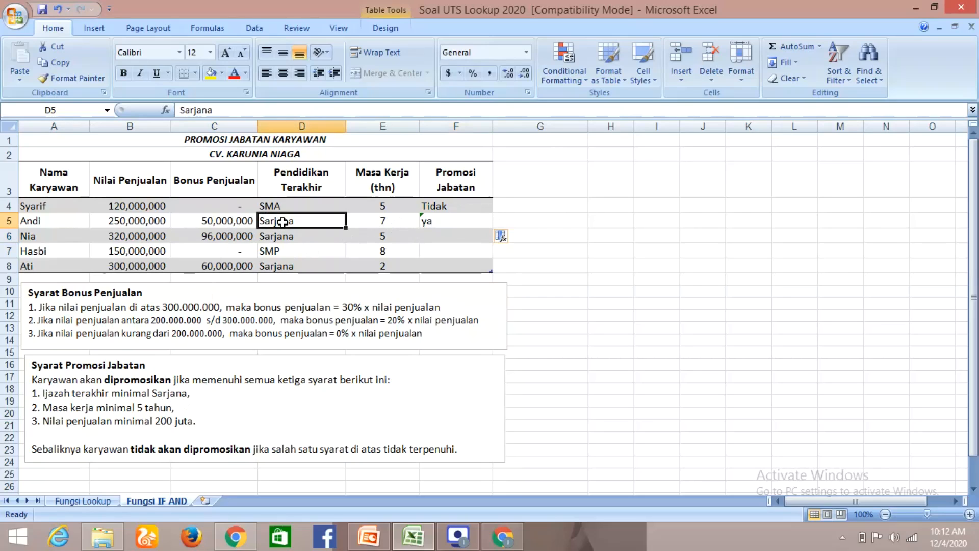
pyautogui.click(395, 223)
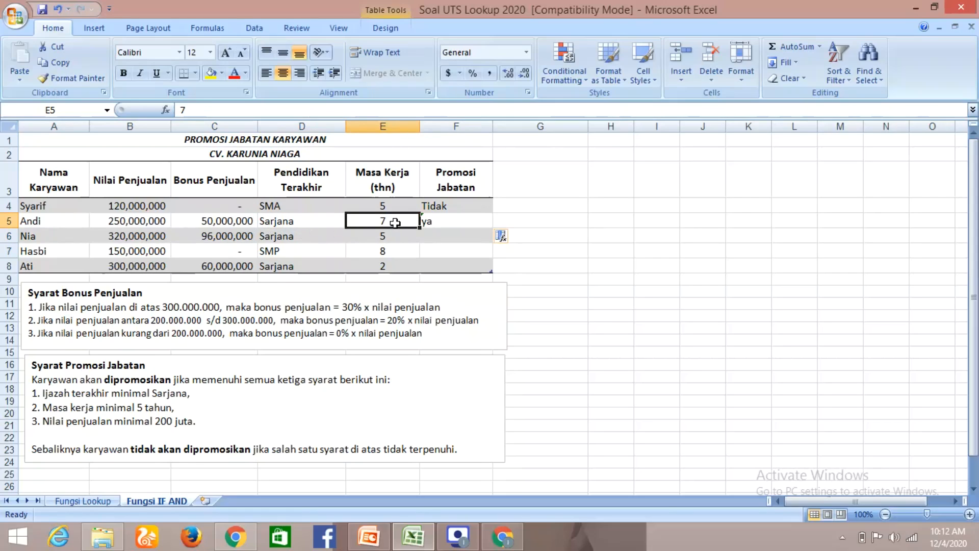
pyautogui.click(154, 222)
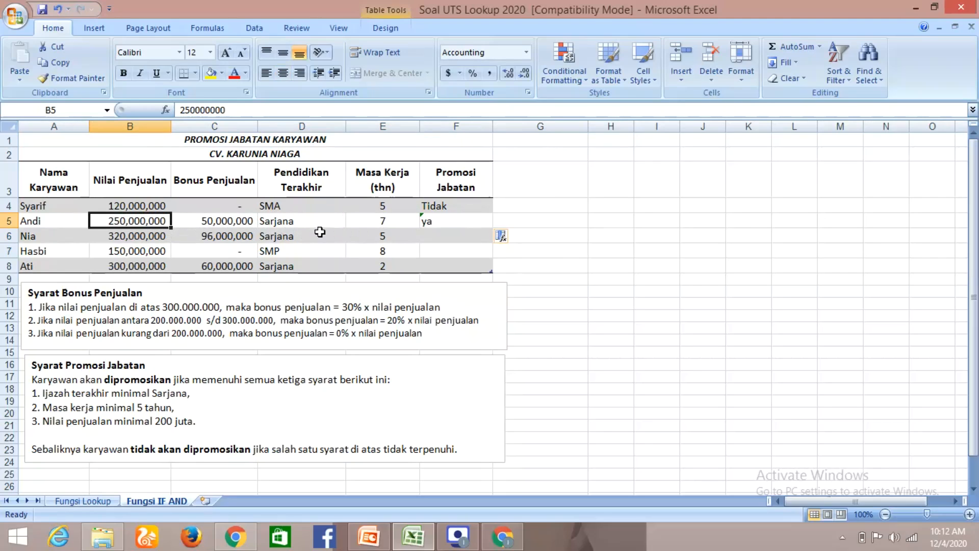
# Begin an IF formula in F6 with a nested AND whose first condition is D6="sarjana".
pyautogui.click(440, 225)
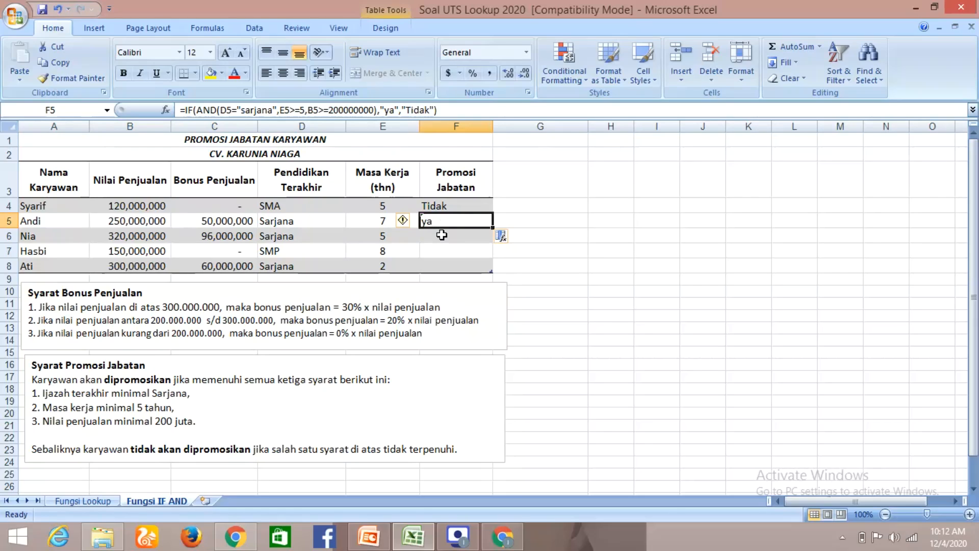
pyautogui.click(442, 235)
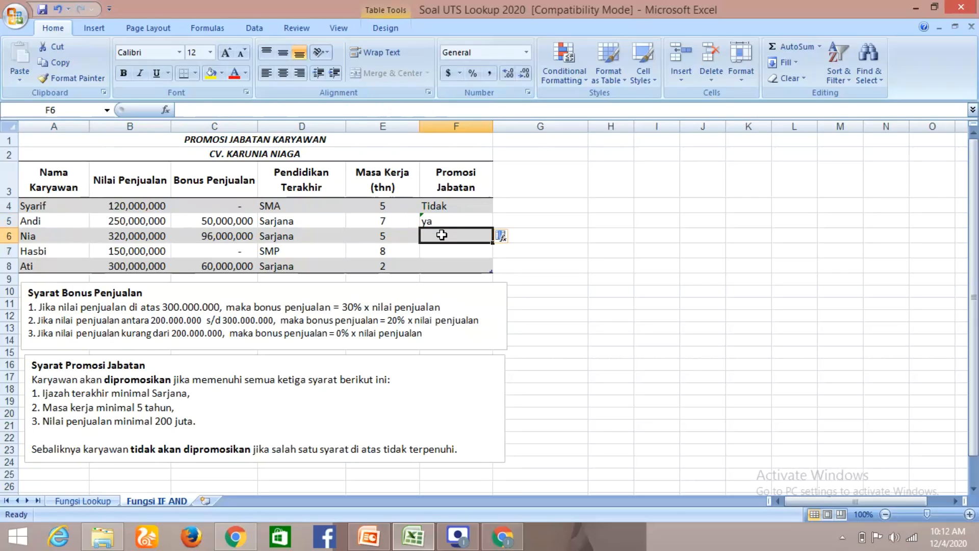
pyautogui.write('=')
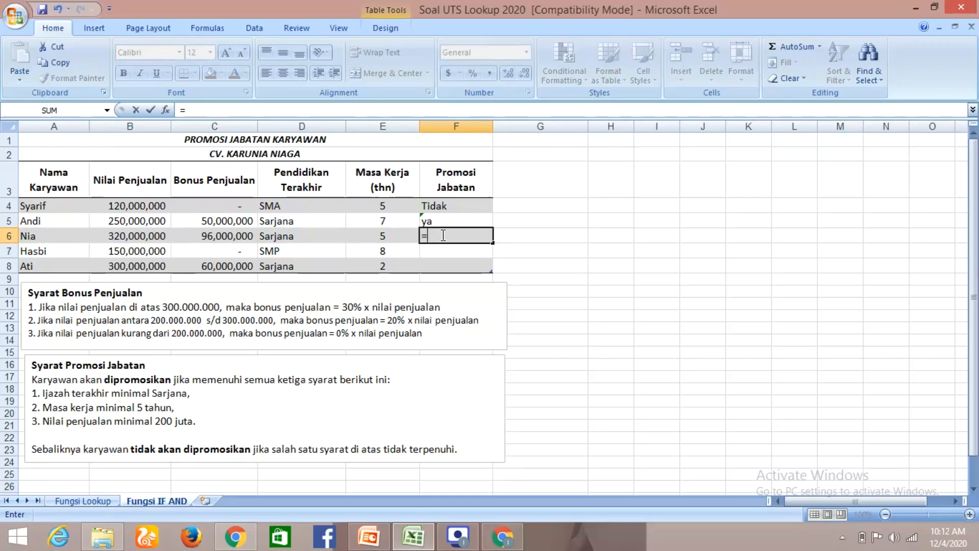
pyautogui.write('if')
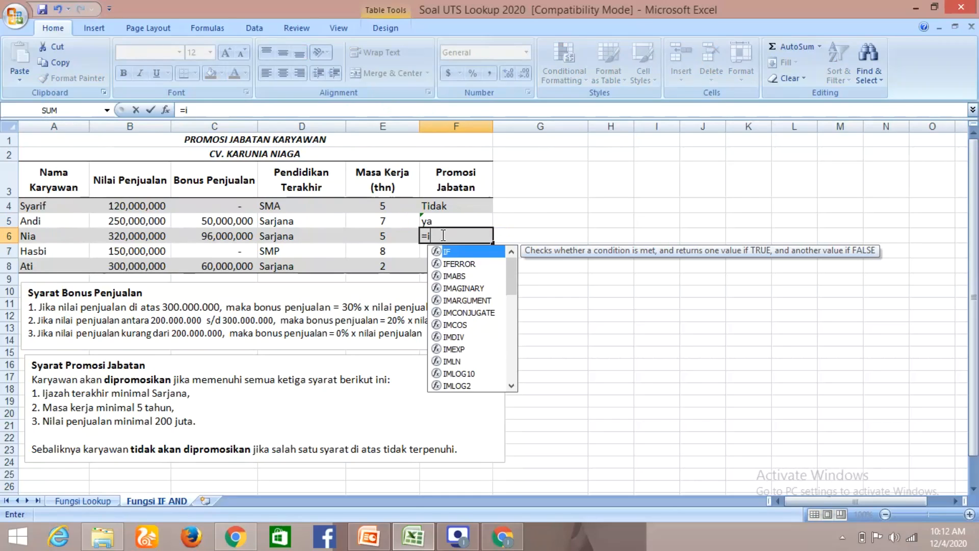
pyautogui.doubleClick(449, 252)
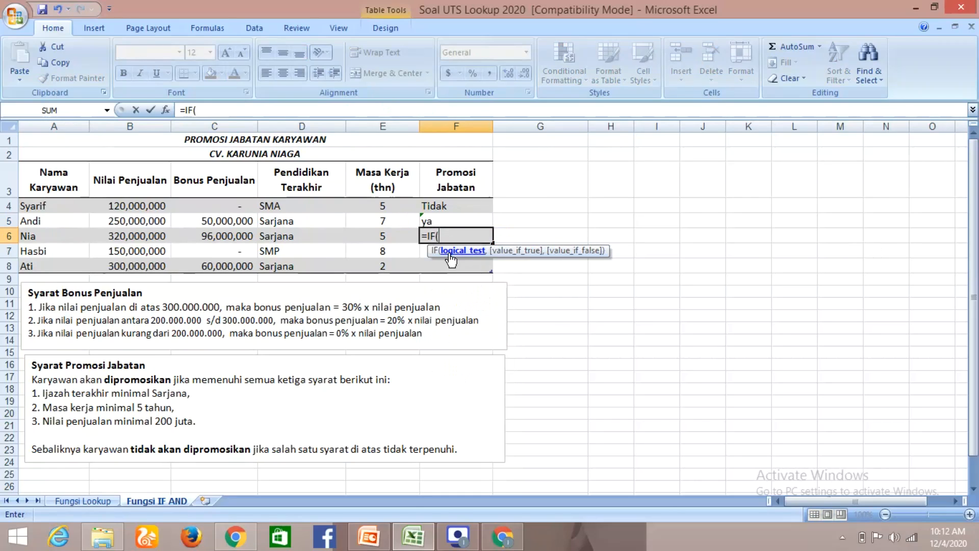
pyautogui.write('an')
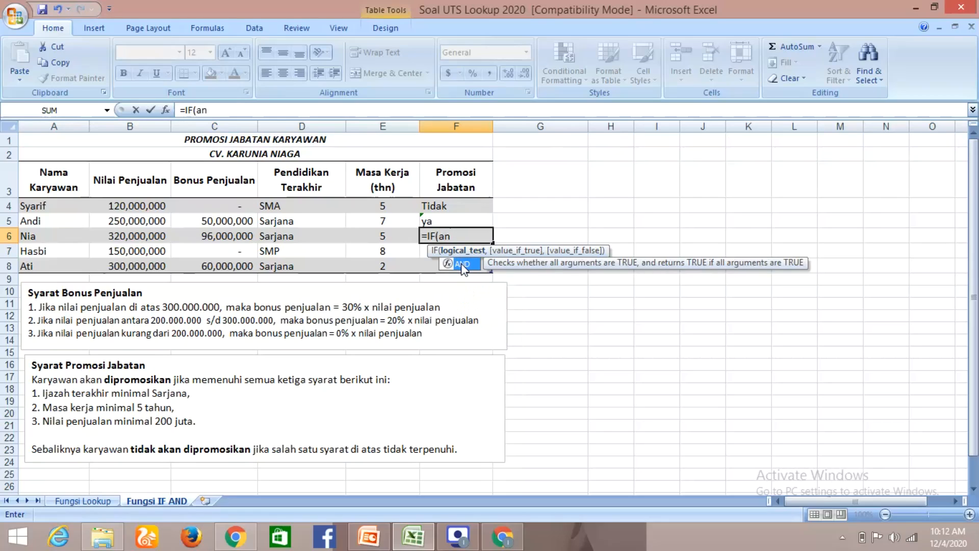
pyautogui.doubleClick(461, 263)
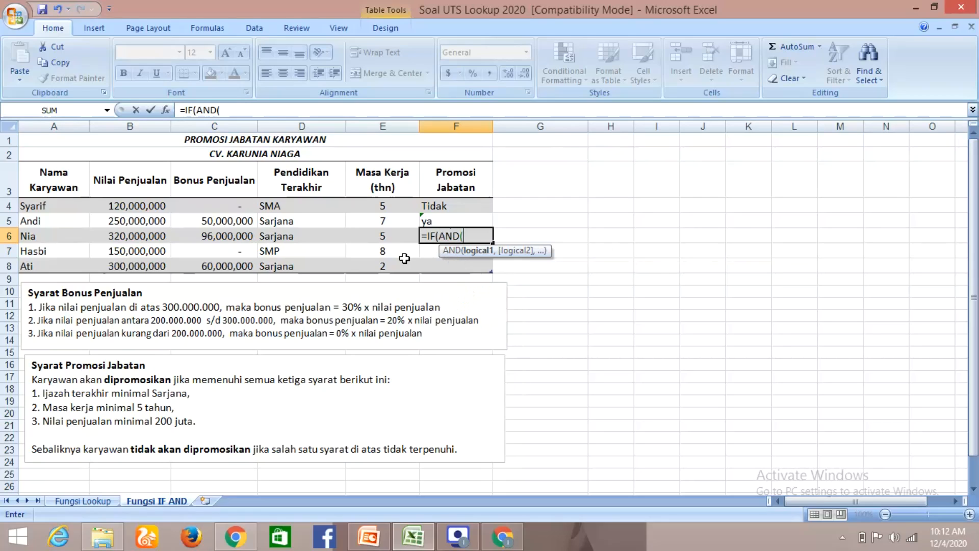
pyautogui.click(306, 236)
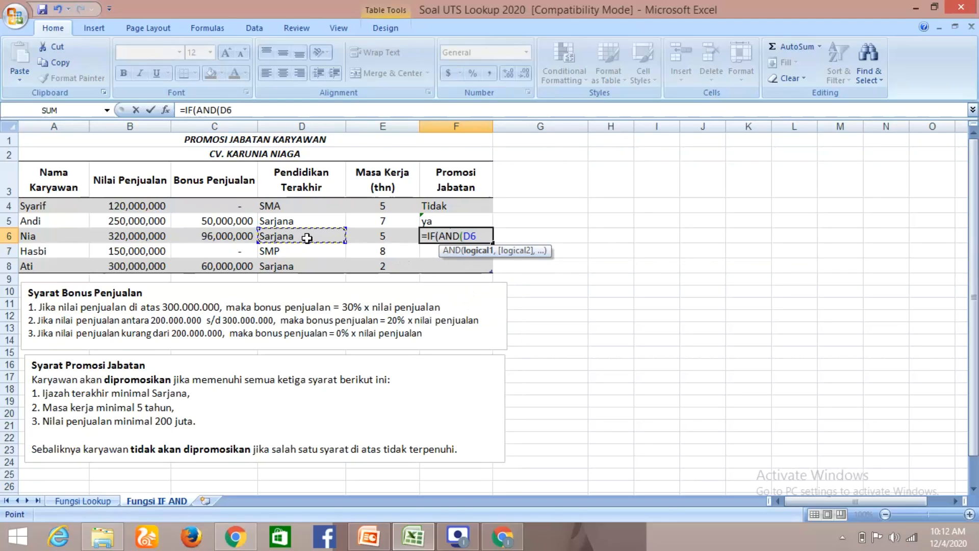
pyautogui.write('="sarjana')
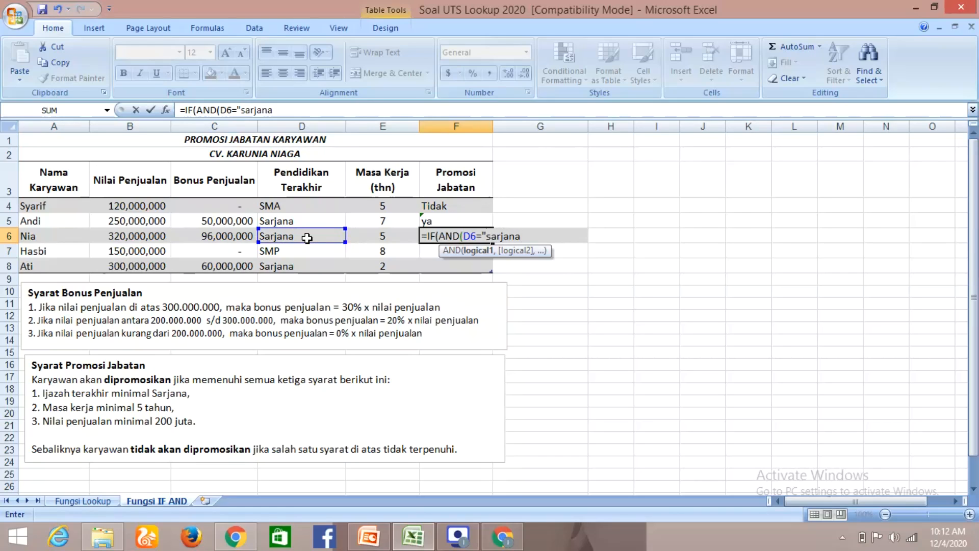
pyautogui.write('"')
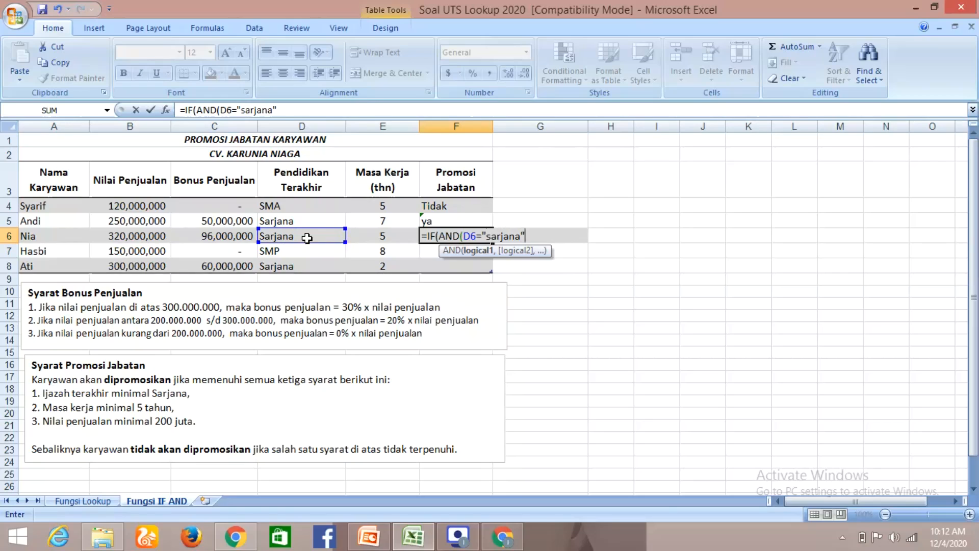
# Add the conditions E6>=5 and B6>=200000000 to the AND in F6's formula and close its parenthesis.
pyautogui.write(',')
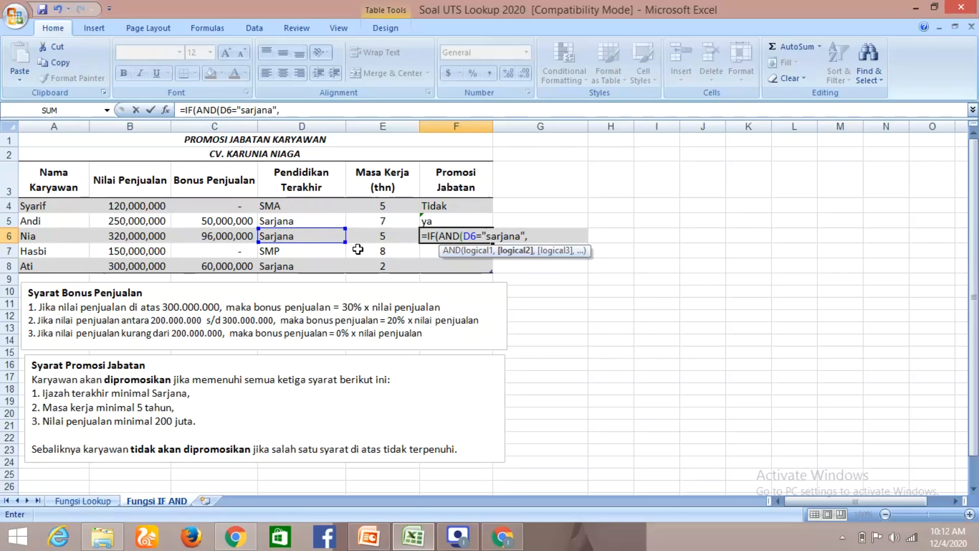
pyautogui.click(373, 238)
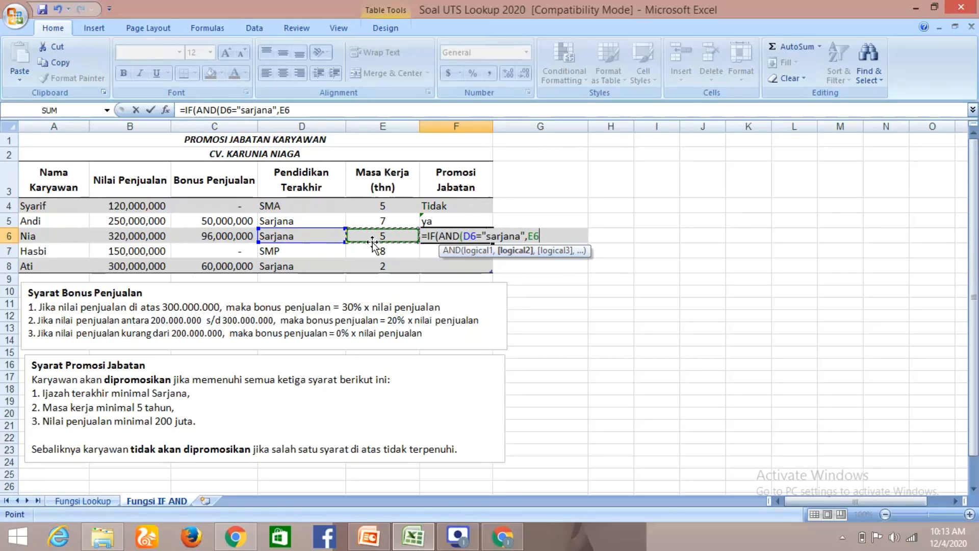
pyautogui.write('>=5,')
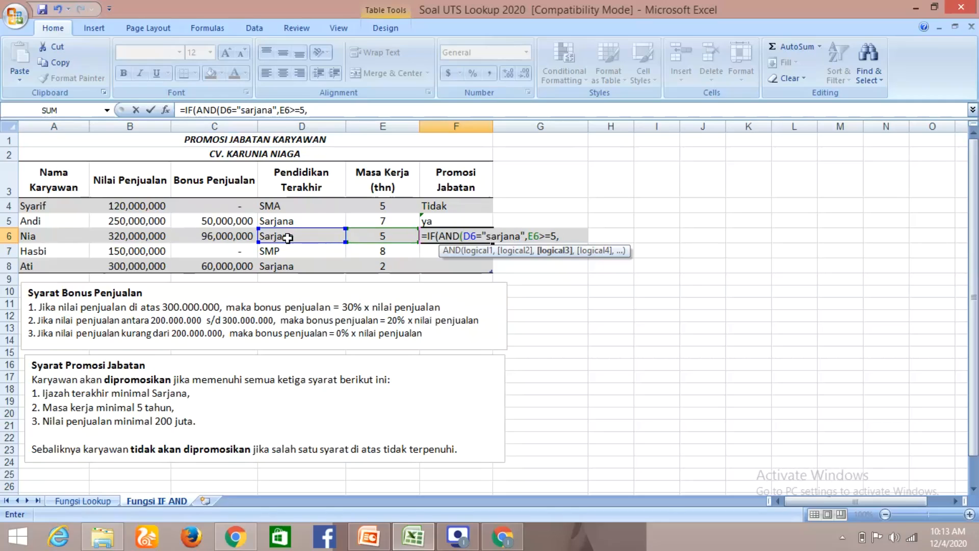
pyautogui.click(158, 237)
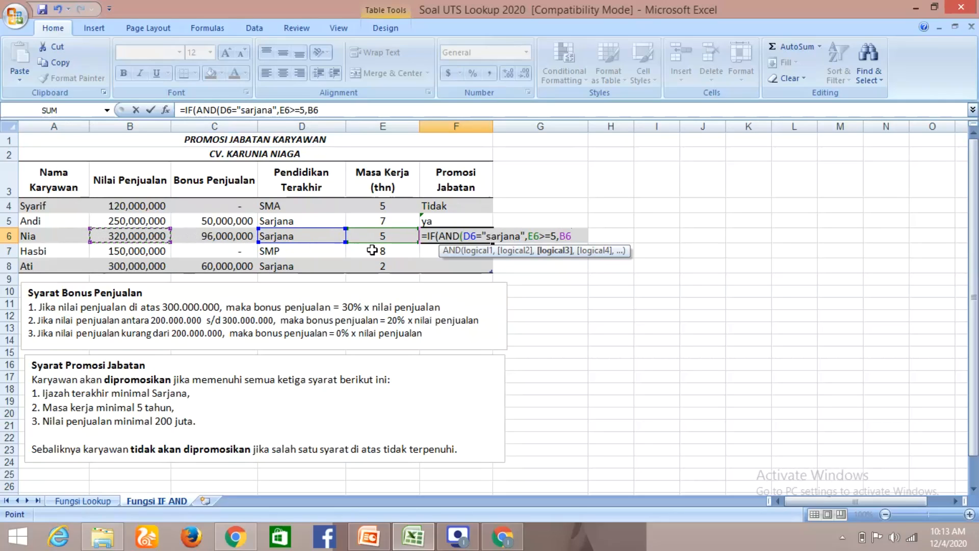
pyautogui.write('>=200000000')
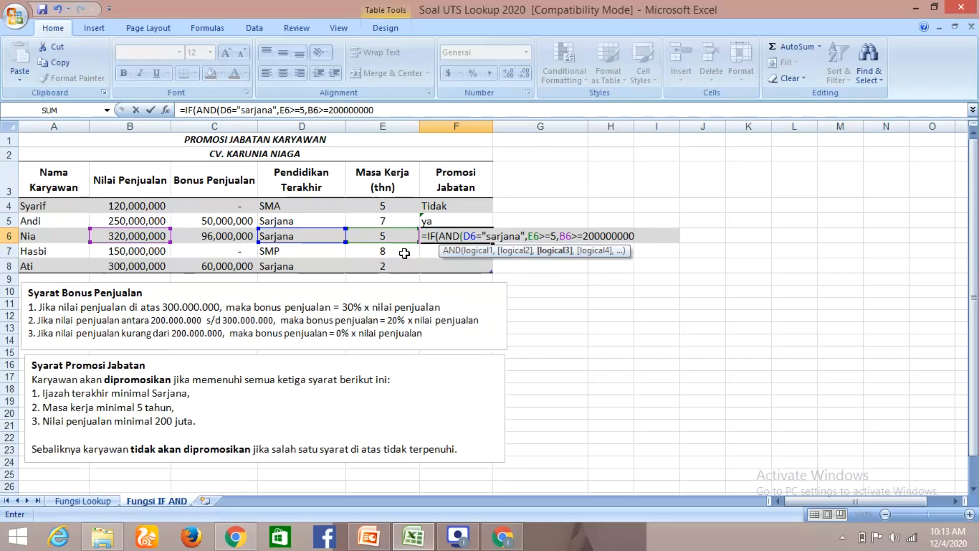
pyautogui.write(')')
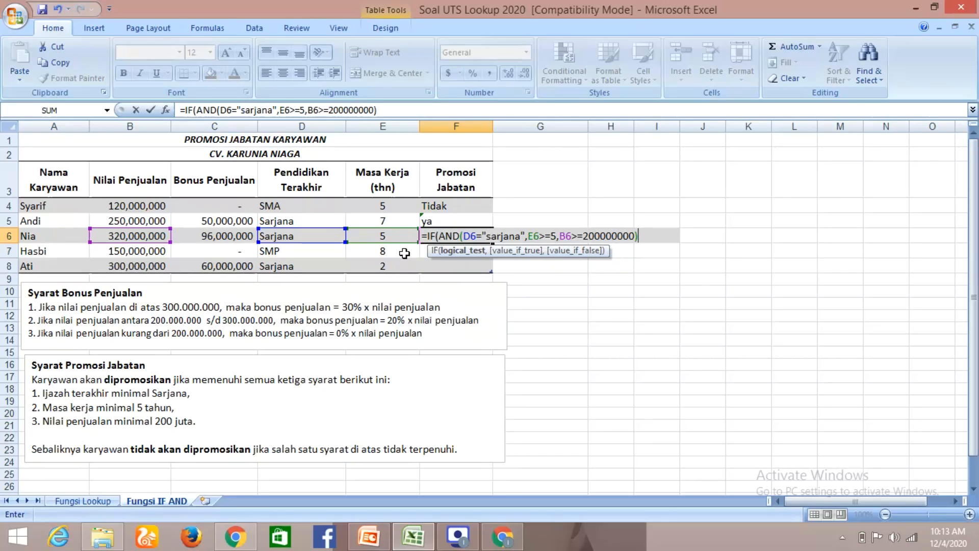
# Complete F6's formula with "ya" for the true result and "Tidak" for the false result, then enter it.
pyautogui.write(',"ya')
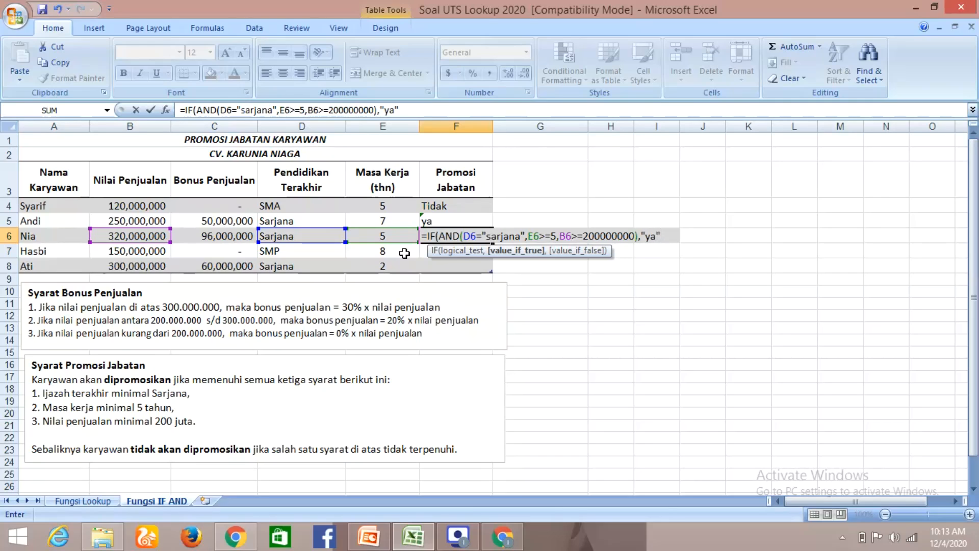
pyautogui.write('",')
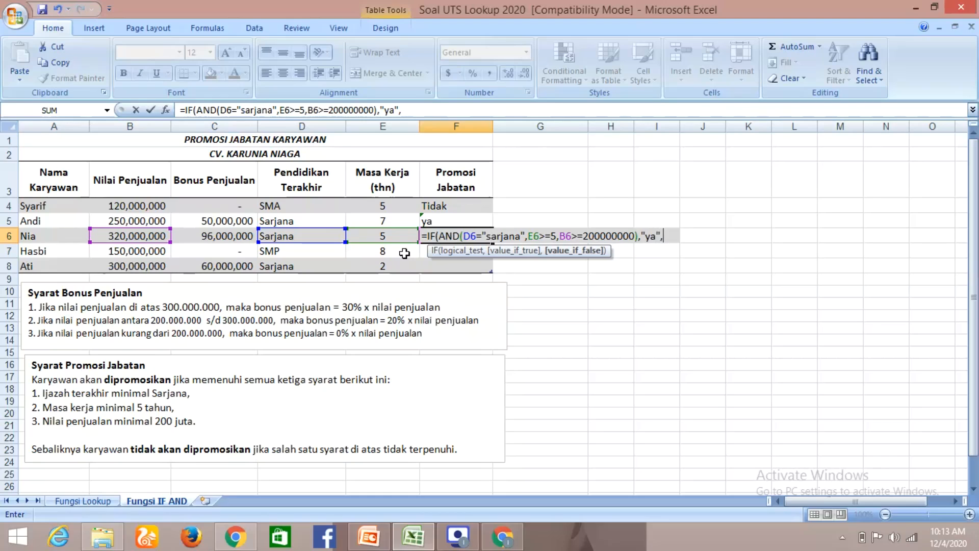
pyautogui.write('Tidak')
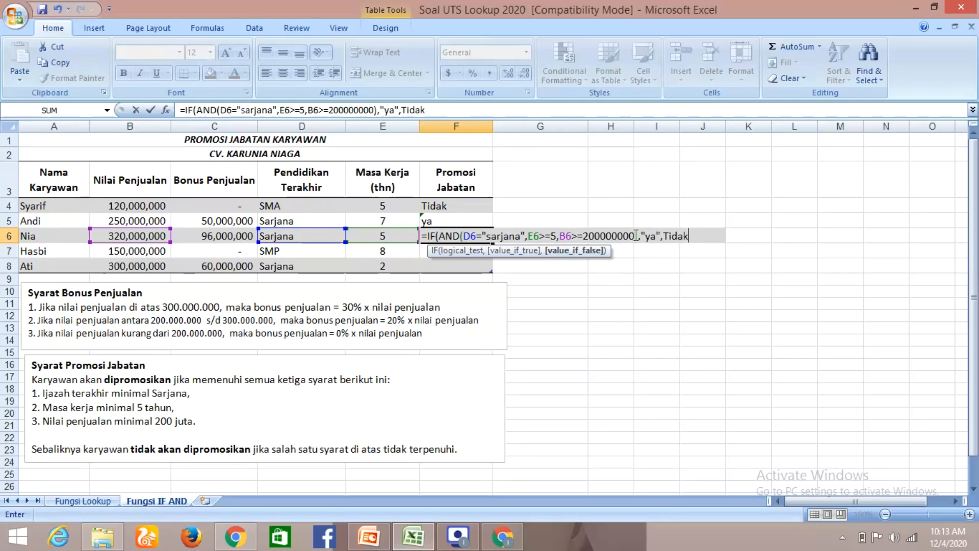
pyautogui.click(665, 235)
pyautogui.write('"')
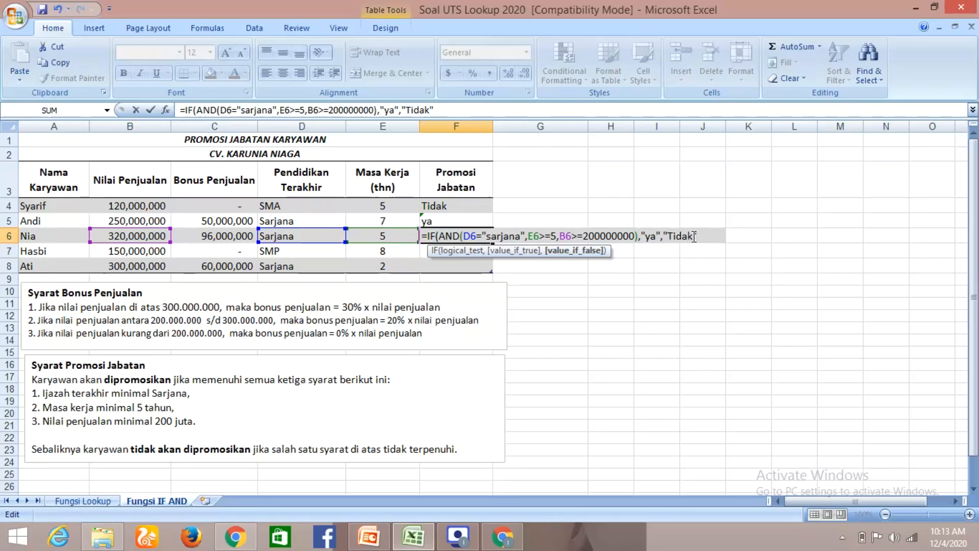
pyautogui.write('"')
pyautogui.press('Return')
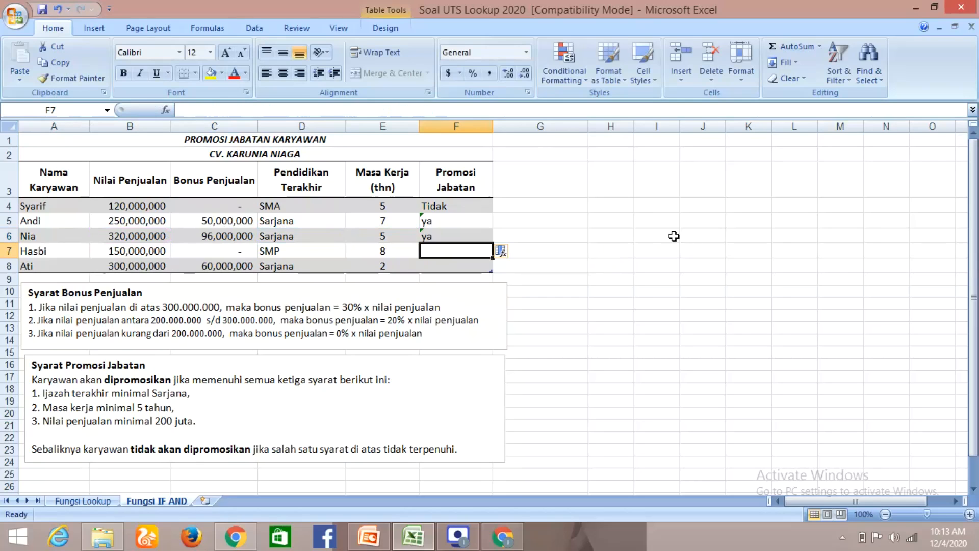
# Fill F6's promotion formula down through F8 and select F8 to check the copied formula.
pyautogui.click(434, 236)
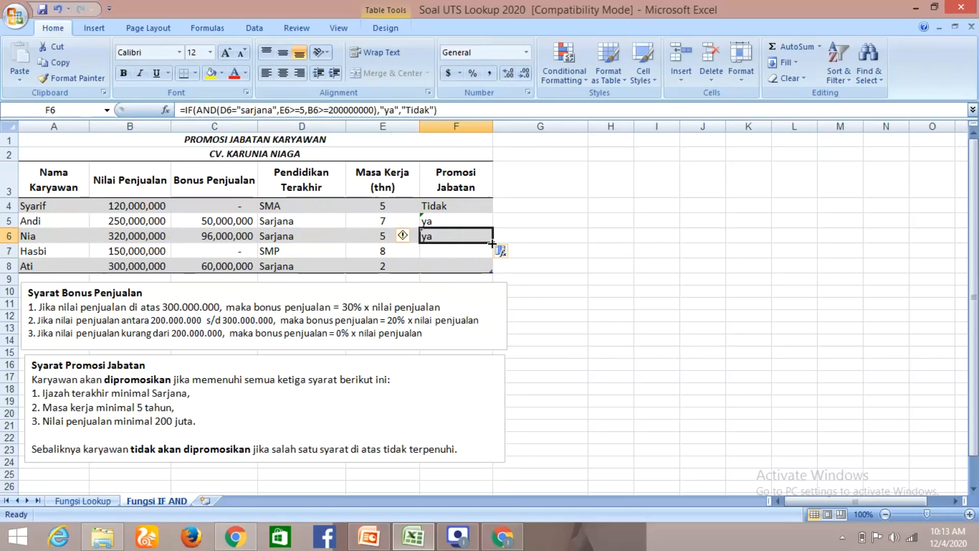
pyautogui.moveTo(493, 243); pyautogui.dragTo(490, 274)
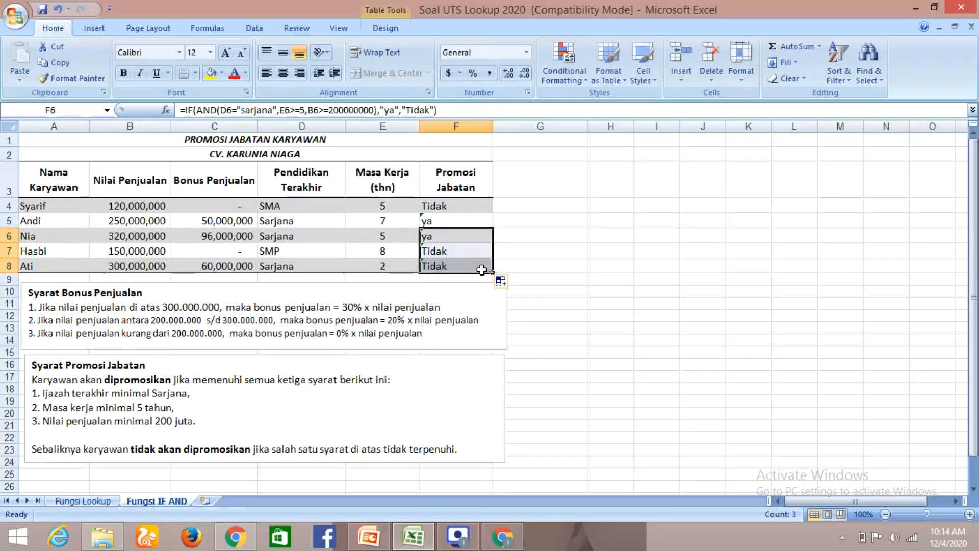
pyautogui.click(482, 270)
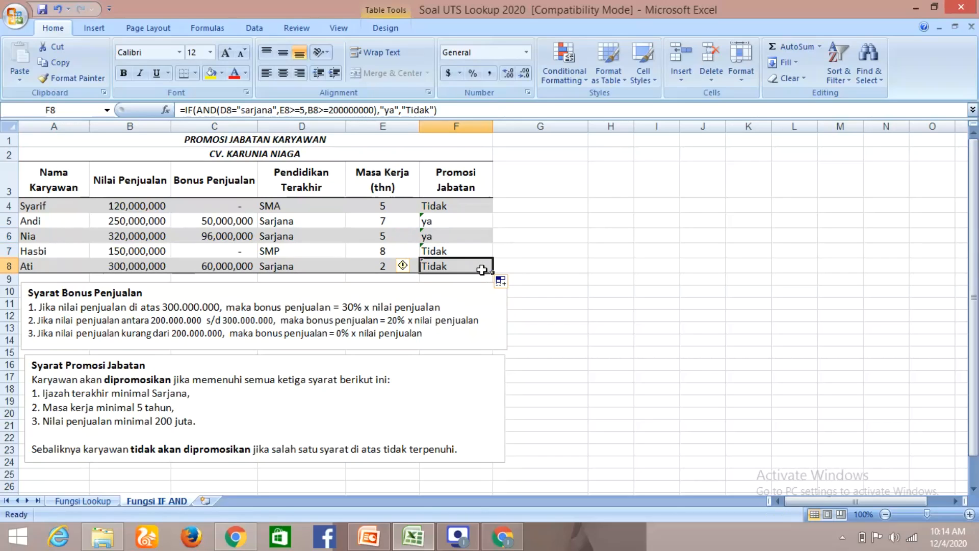